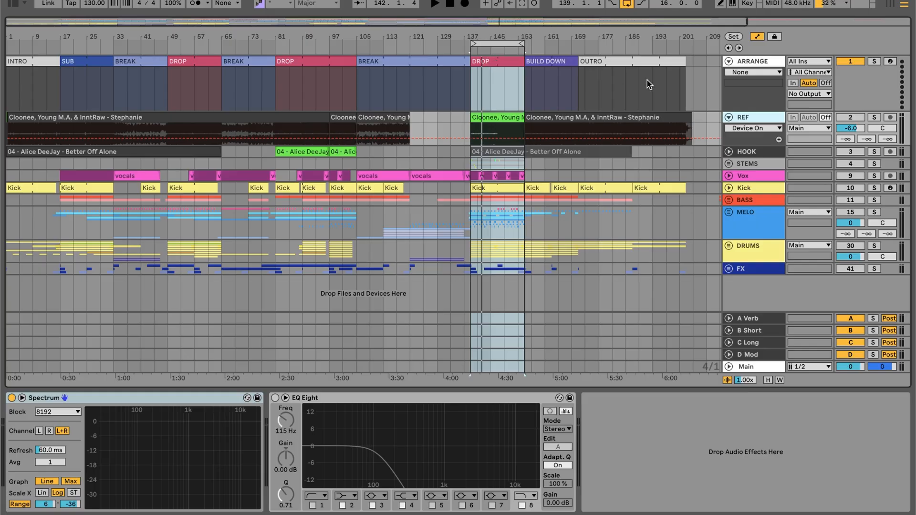
- Collapse the ARRANGE and REF tracks, then unfold the STEMS group and turn its track on
{"action": "left_click", "coordinate": [728, 61]}
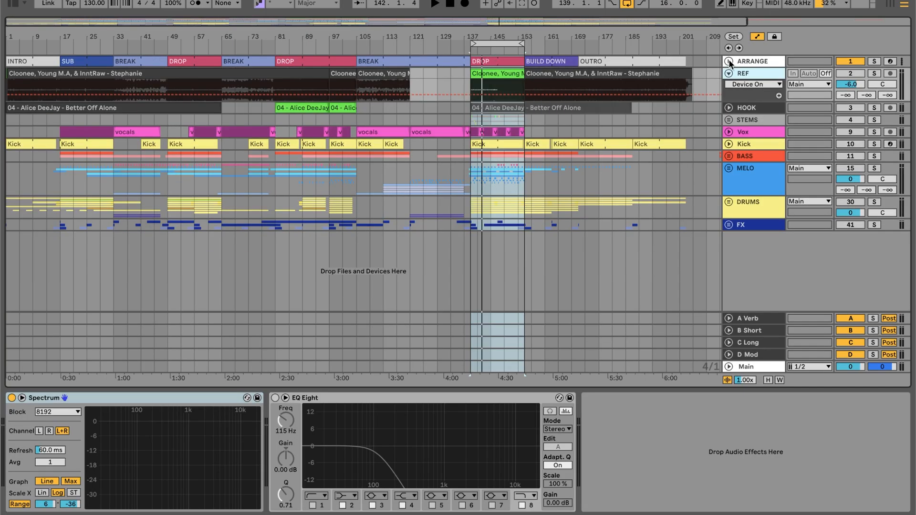
{"action": "left_click", "coordinate": [728, 74]}
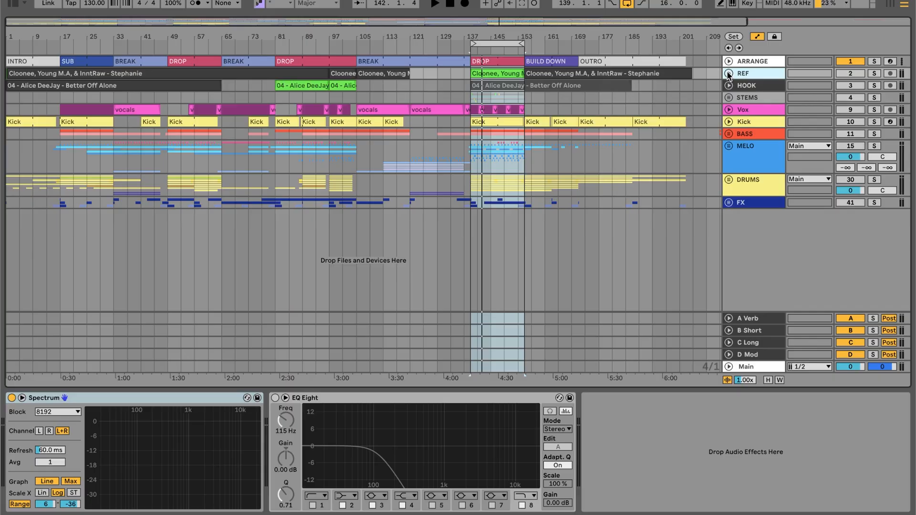
{"action": "left_click", "coordinate": [728, 97]}
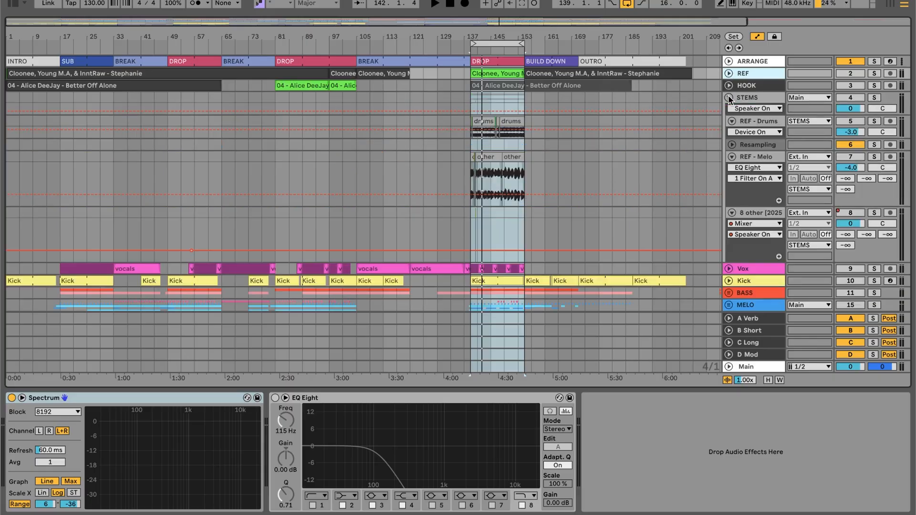
{"action": "left_click", "coordinate": [850, 98]}
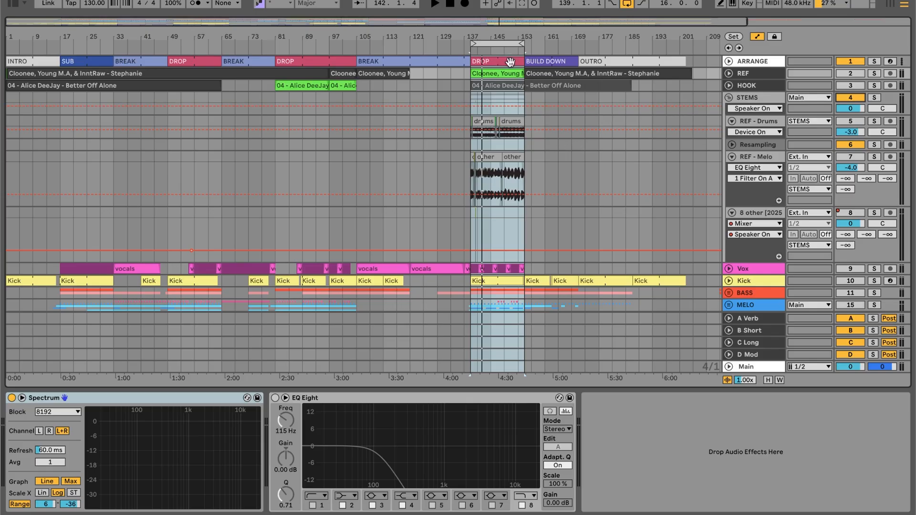
- Turn on the REF - Drums track and switch off band 1 of its EQ Eight while playing back the drop
{"action": "left_click_drag", "start_coordinate": [503, 37], "coordinate": [502, 82]}
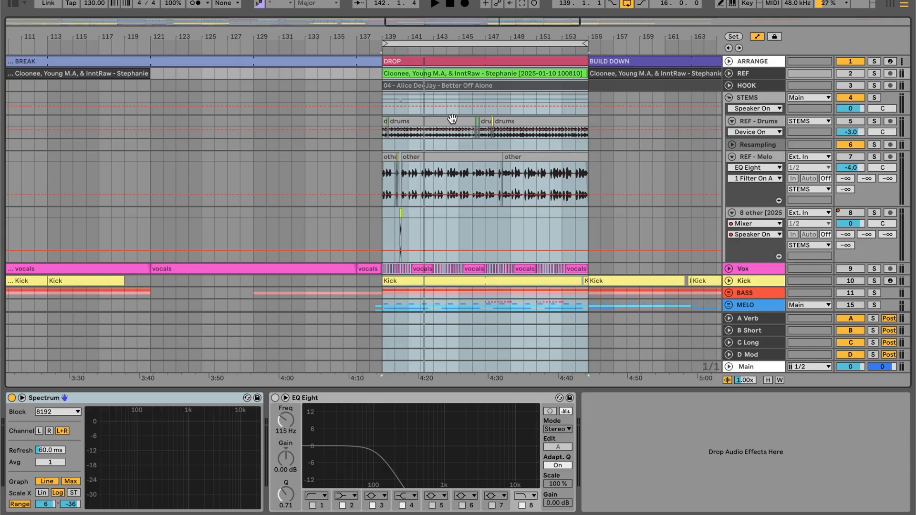
{"action": "left_click", "coordinate": [757, 122]}
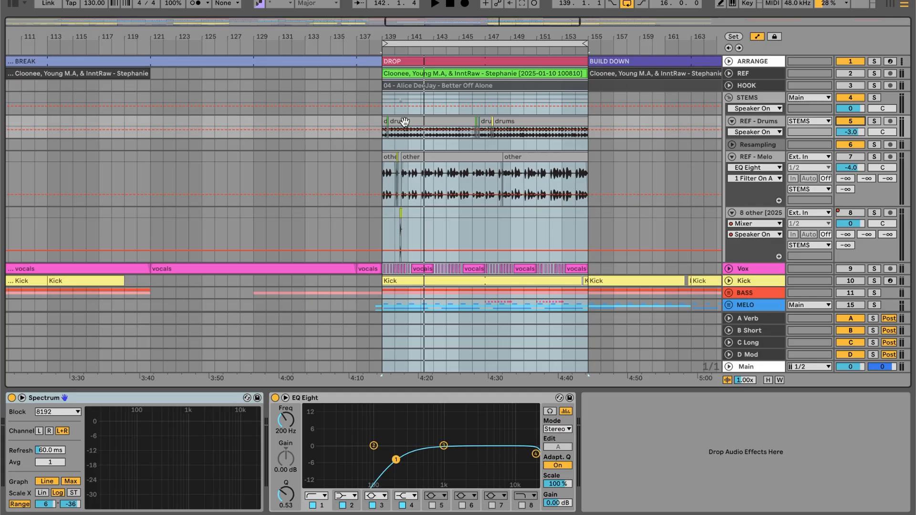
{"action": "key", "text": "space"}
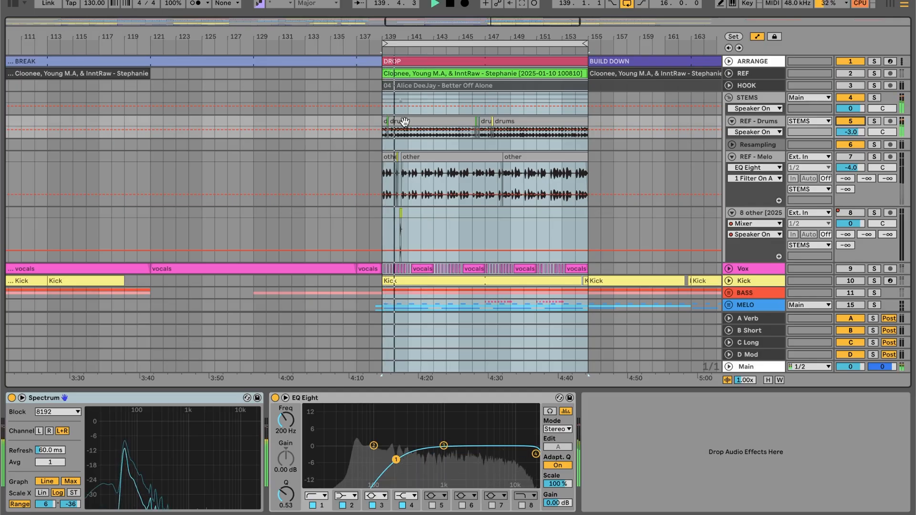
{"action": "left_click", "coordinate": [312, 505]}
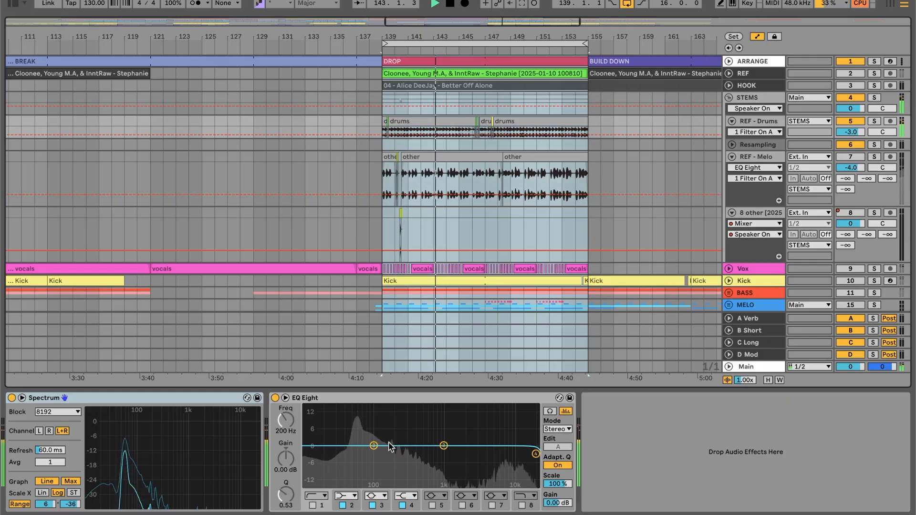
{"action": "key", "text": "space"}
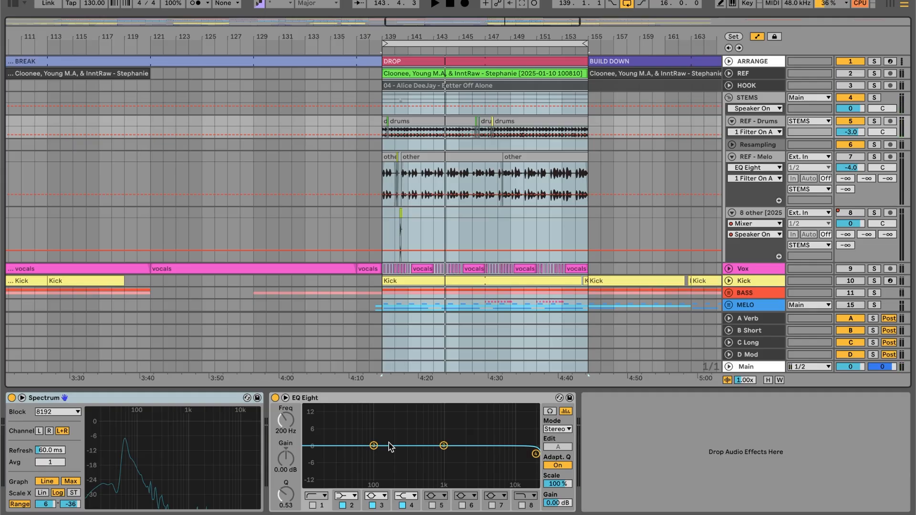
- Split the REF - Drums clip at 146.1.3 to isolate the short drum hit ahead of the green slice
{"action": "left_click_drag", "start_coordinate": [414, 39], "coordinate": [415, 86]}
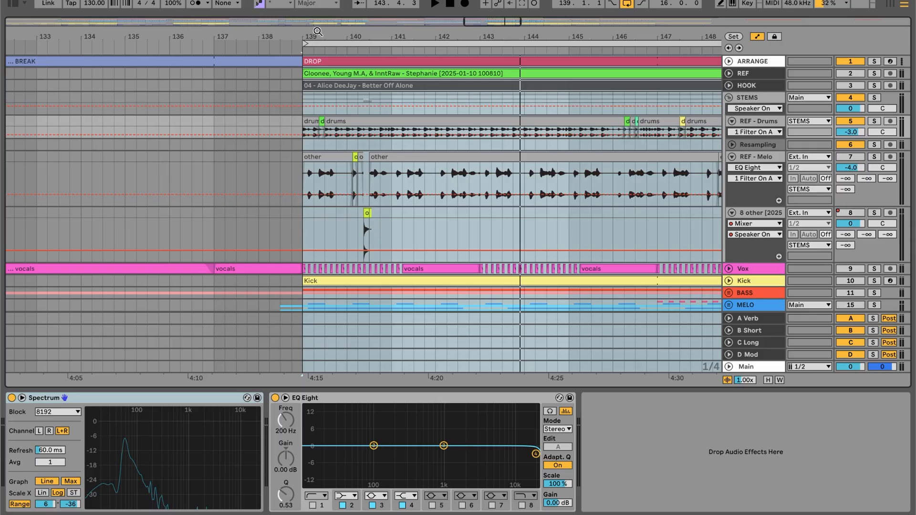
{"action": "left_click_drag", "start_coordinate": [318, 36], "coordinate": [318, 74]}
{"action": "scroll", "coordinate": [424, 103], "scroll_direction": "right", "scroll_amount": 3}
{"action": "scroll", "coordinate": [424, 102], "scroll_direction": "down", "scroll_amount": 1}
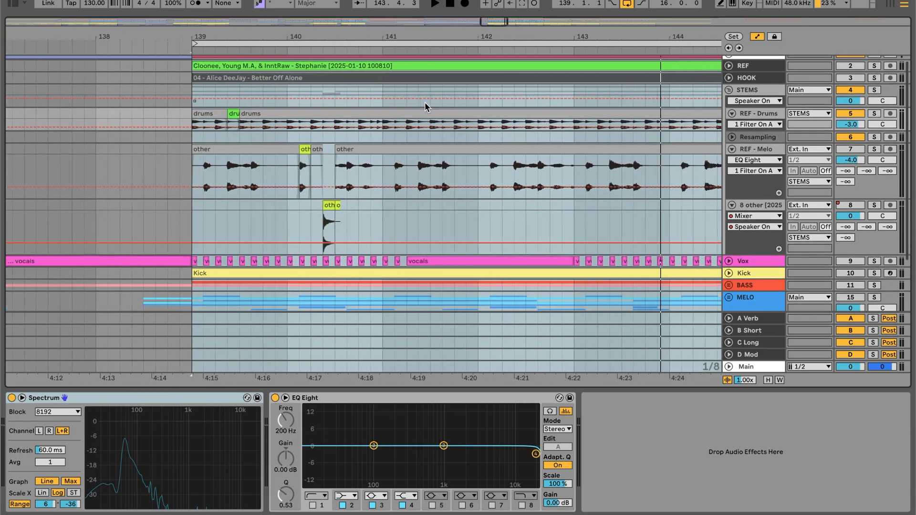
{"action": "scroll", "coordinate": [425, 102], "scroll_direction": "right", "scroll_amount": 5}
{"action": "scroll", "coordinate": [424, 102], "scroll_direction": "up", "scroll_amount": 1}
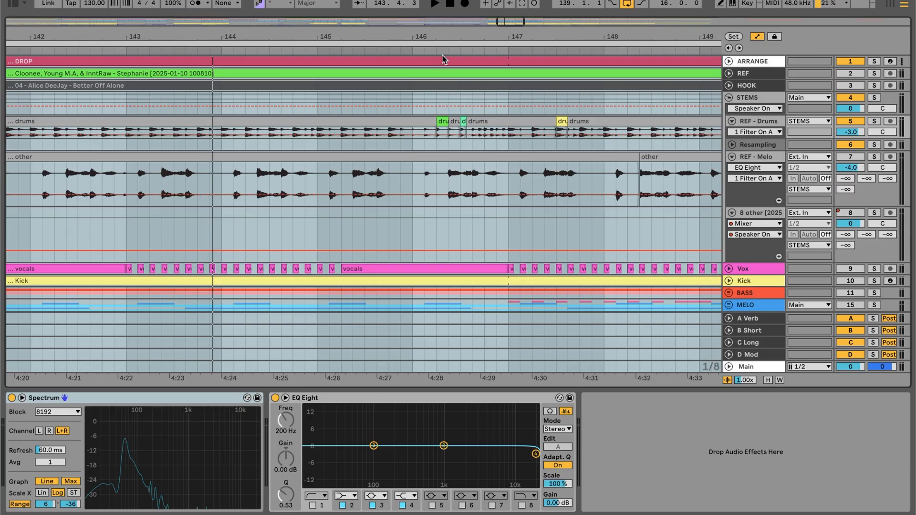
{"action": "mouse_move", "coordinate": [445, 39]}
{"action": "left_mouse_down"}
{"action": "mouse_move", "coordinate": [444, 21]}
{"action": "mouse_move", "coordinate": [444, 54]}
{"action": "left_mouse_up"}
{"action": "left_click", "coordinate": [399, 130]}
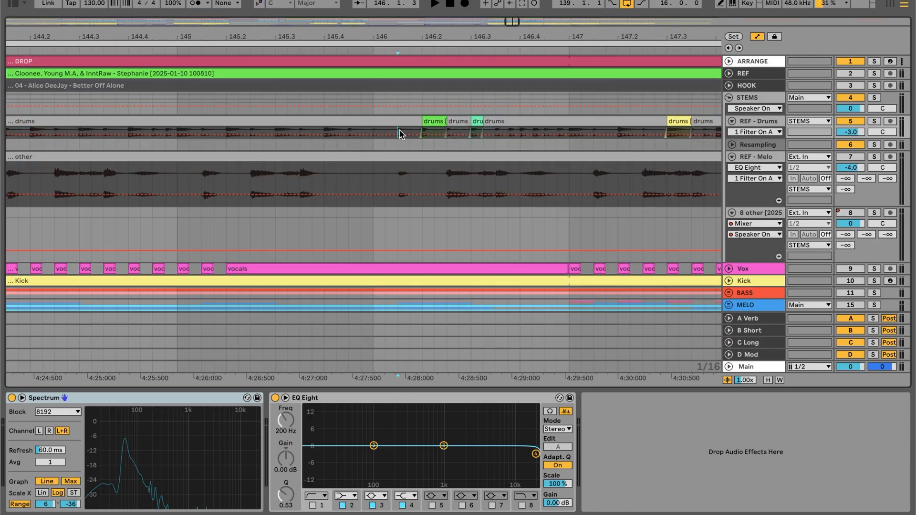
{"action": "key", "text": "ctrl+e"}
- Select the newly isolated drums slice and look over the available clip commands, including Consolidate, without applying any
{"action": "left_click", "coordinate": [406, 123]}
{"action": "right_click", "coordinate": [406, 123]}
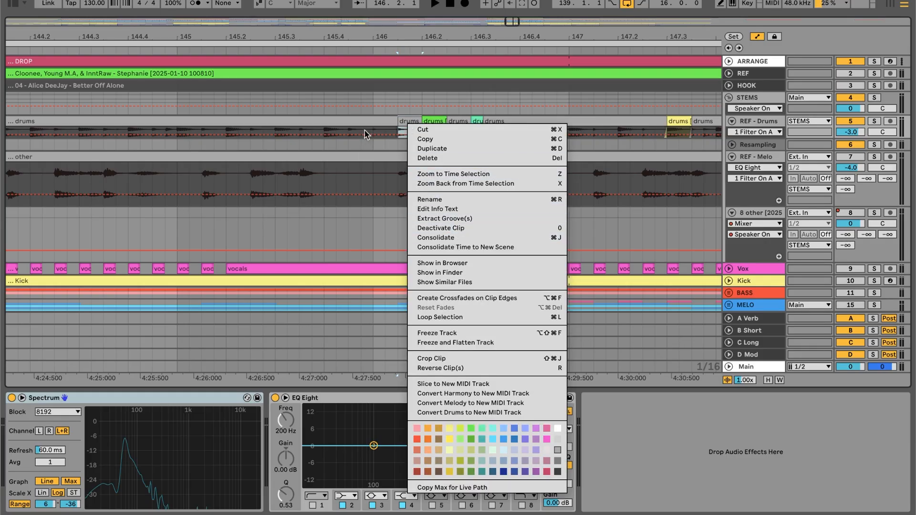
{"action": "left_click", "coordinate": [381, 117]}
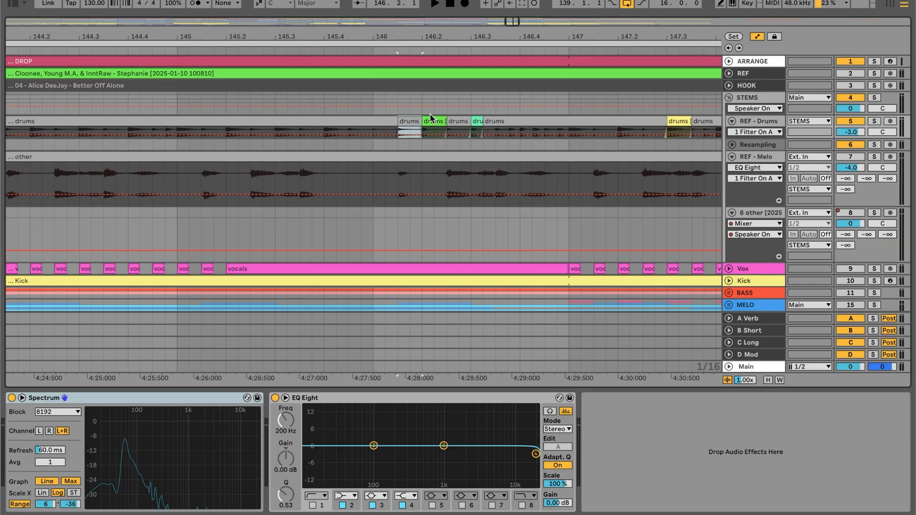
{"action": "scroll", "coordinate": [668, 162], "scroll_direction": "left", "scroll_amount": 2}
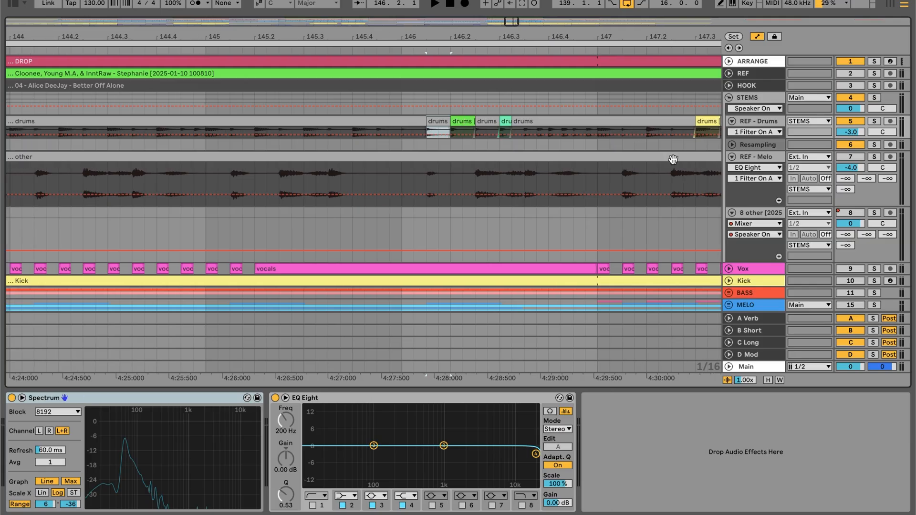
- Fold the STEMS group, then show the Kick track's devices and turn the track on
{"action": "left_click", "coordinate": [728, 97]}
{"action": "left_click", "coordinate": [747, 122]}
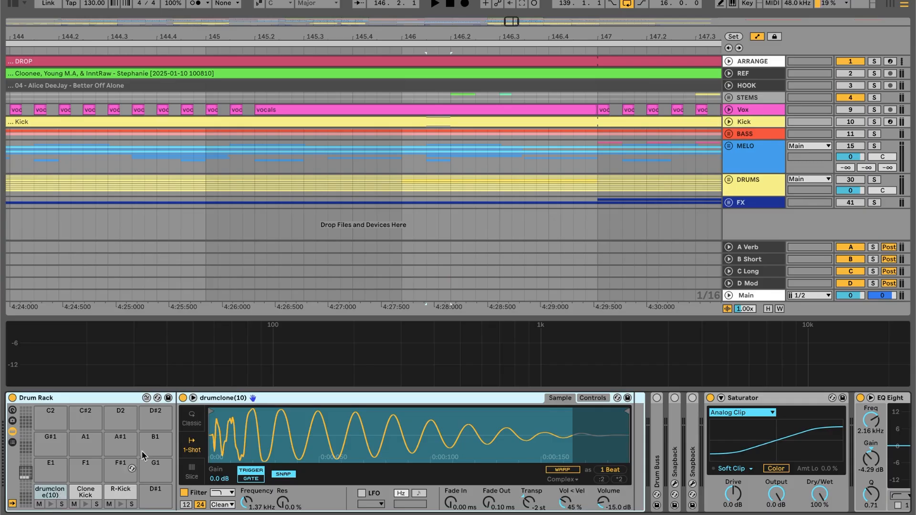
{"action": "left_click", "coordinate": [848, 122]}
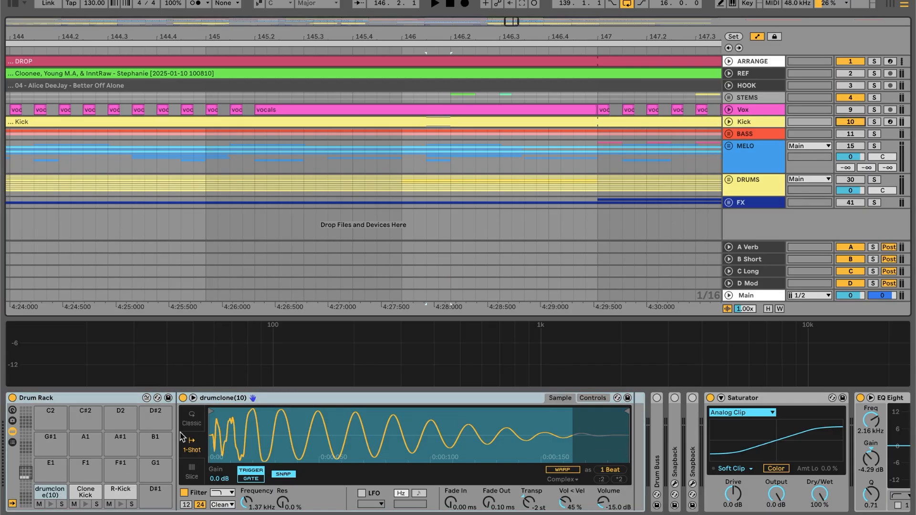
- Show the Clone Kick pad's devices in the Drum Rack and open its drumclone plug-in window
{"action": "double_click", "coordinate": [51, 496]}
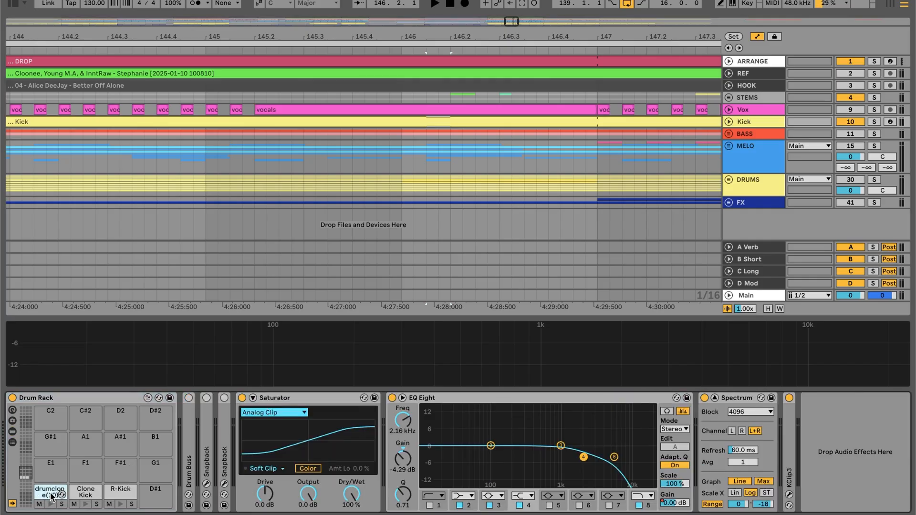
{"action": "left_click", "coordinate": [94, 494]}
{"action": "left_click", "coordinate": [203, 398]}
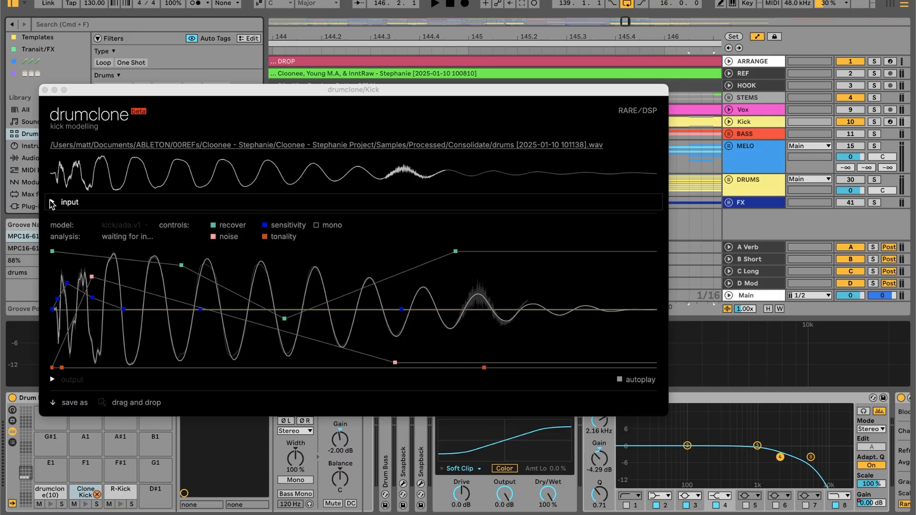
- Audition the input kick sample in drumclone and compare it with the modelled output
{"action": "left_click", "coordinate": [51, 202]}
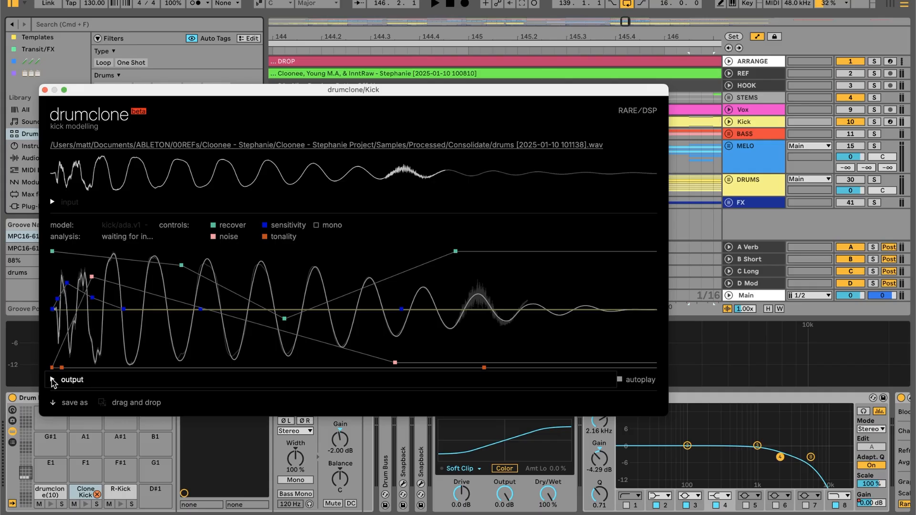
{"action": "left_click", "coordinate": [52, 380]}
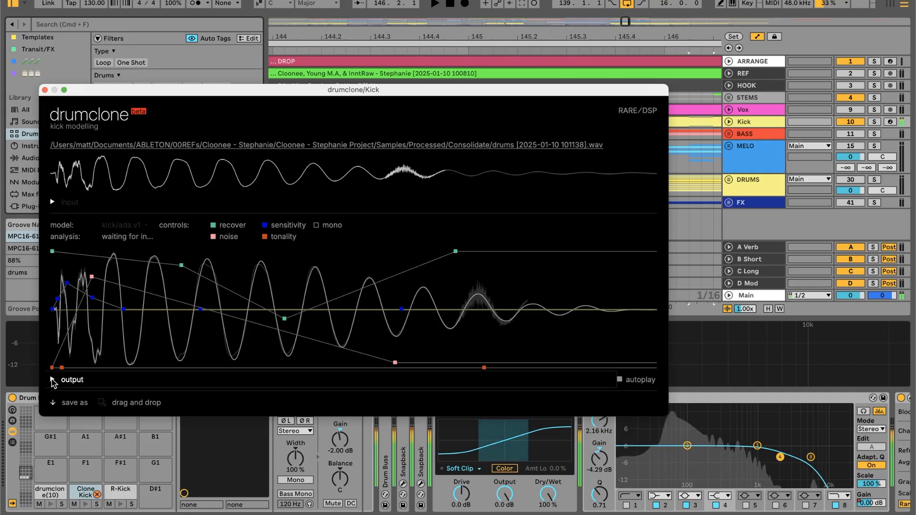
{"action": "left_click", "coordinate": [52, 380]}
{"action": "left_click", "coordinate": [53, 381]}
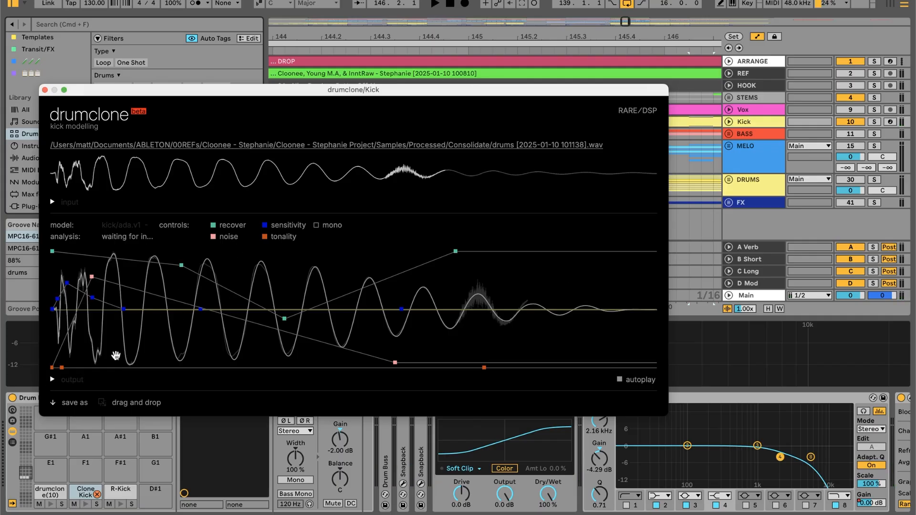
{"action": "left_click", "coordinate": [52, 379]}
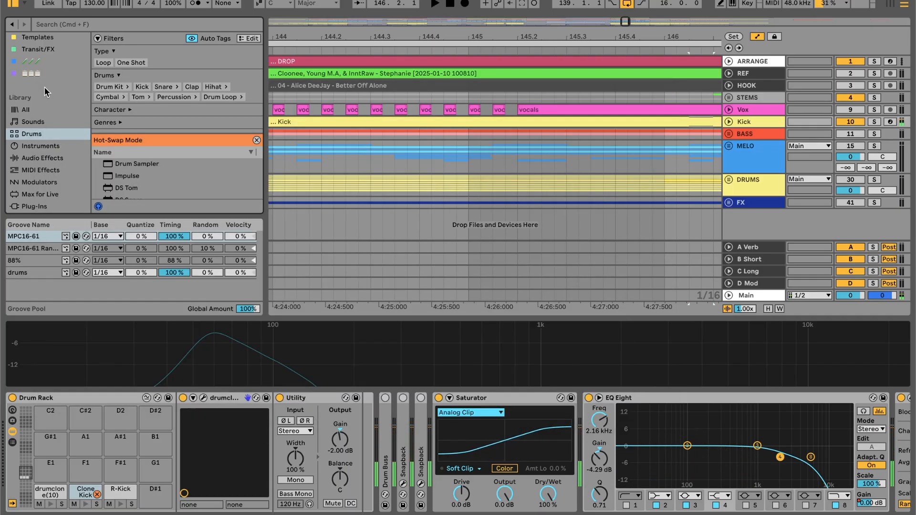
- Try to place drumclone's modelled output kick on the first Drum Rack pad, and leave hot-swap mode
{"action": "left_click", "coordinate": [45, 90]}
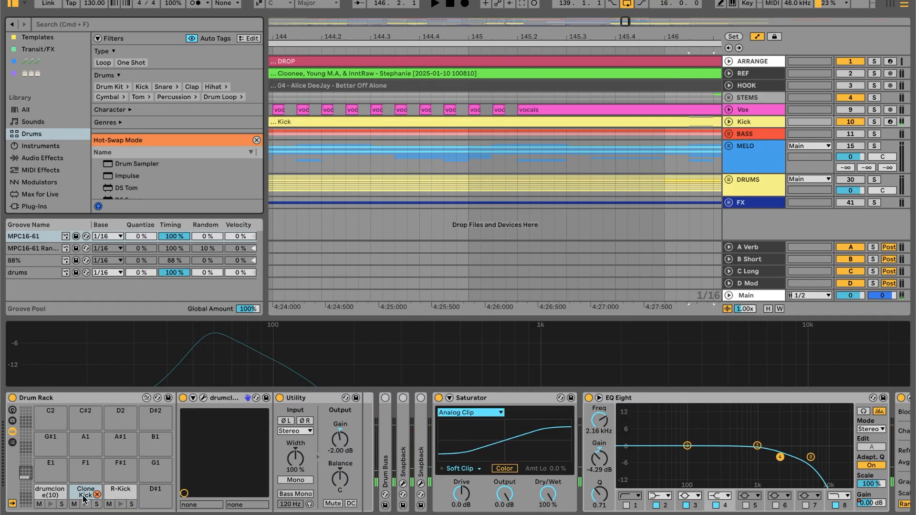
{"action": "left_click", "coordinate": [204, 398]}
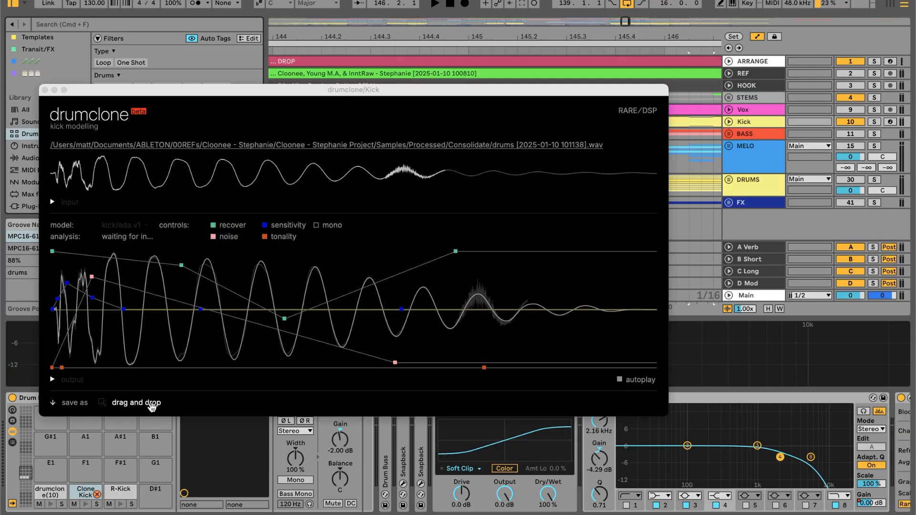
{"action": "left_click_drag", "start_coordinate": [143, 404], "coordinate": [63, 489]}
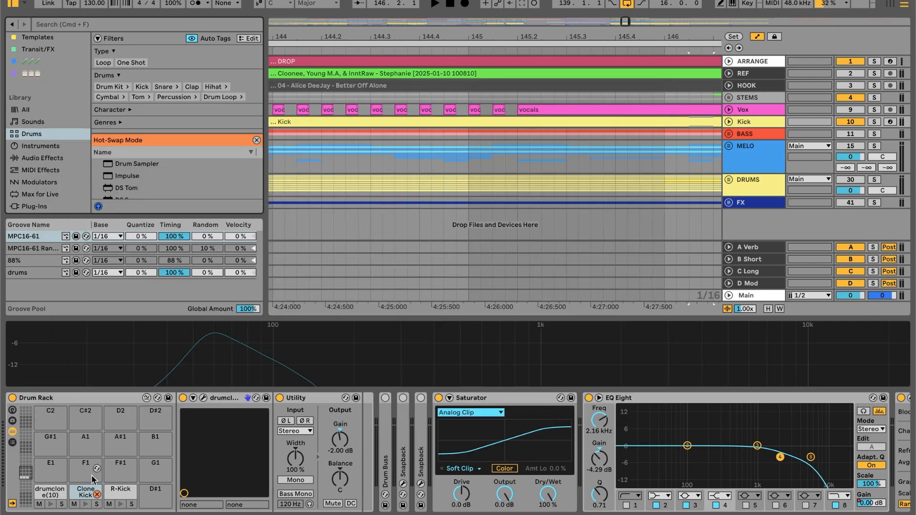
{"action": "left_click", "coordinate": [97, 495]}
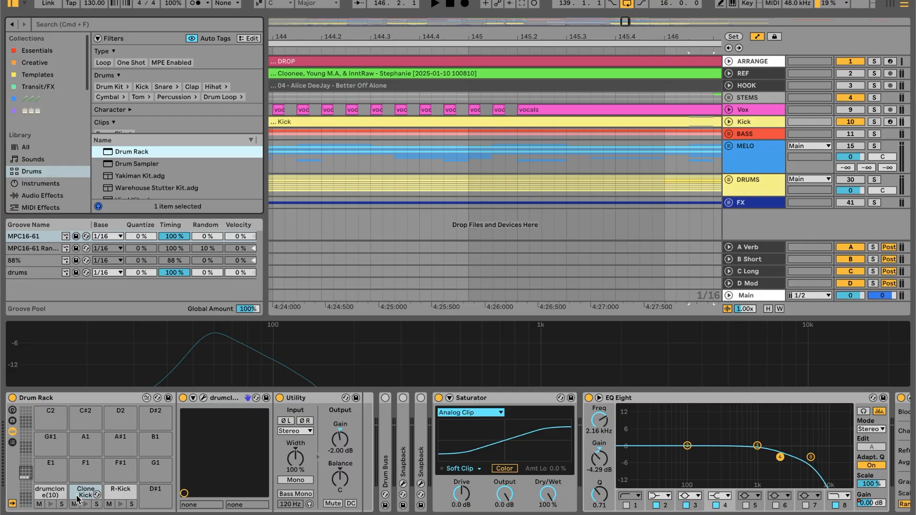
- Audition the drumclone(10) pad in the Drum Rack several times
{"action": "left_click", "coordinate": [50, 504]}
{"action": "left_click", "coordinate": [50, 504]}
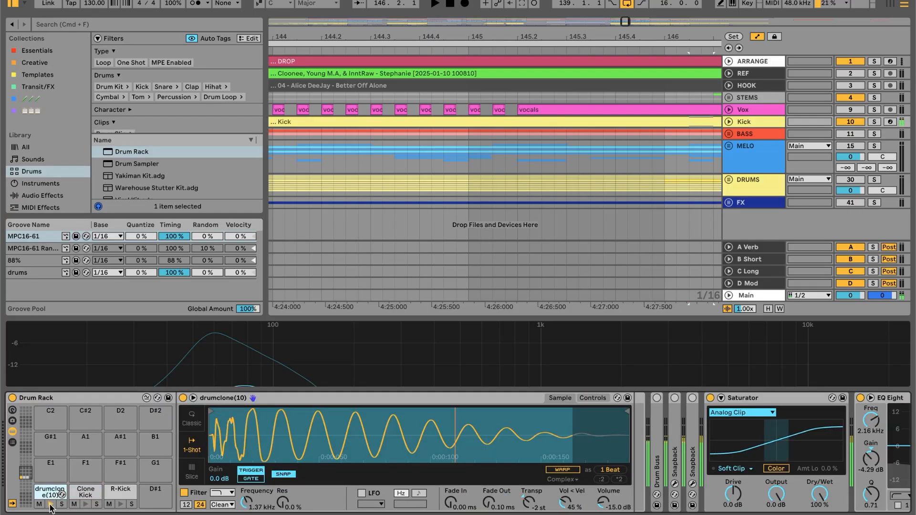
{"action": "left_click", "coordinate": [50, 504]}
{"action": "left_click", "coordinate": [50, 504]}
{"action": "left_click", "coordinate": [50, 504]}
{"action": "left_click", "coordinate": [50, 504]}
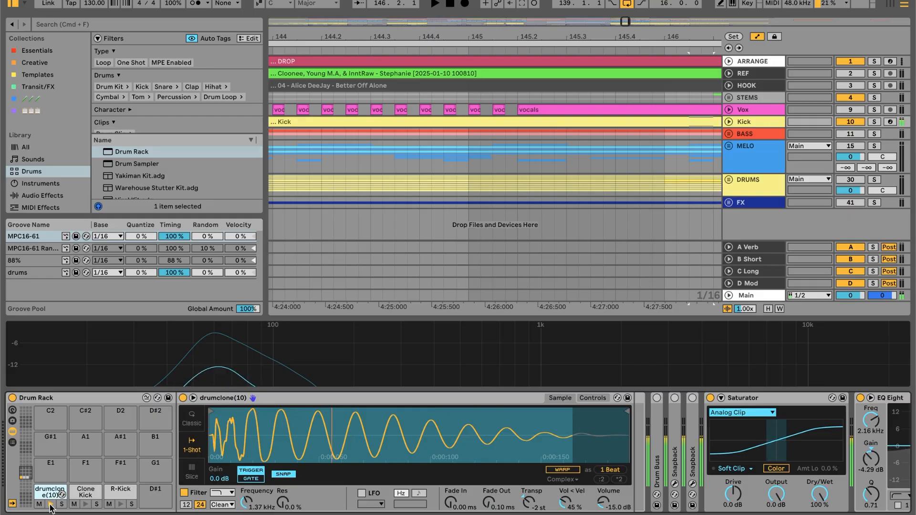
{"action": "left_click", "coordinate": [50, 504]}
{"action": "left_click", "coordinate": [51, 504]}
{"action": "left_click", "coordinate": [50, 504]}
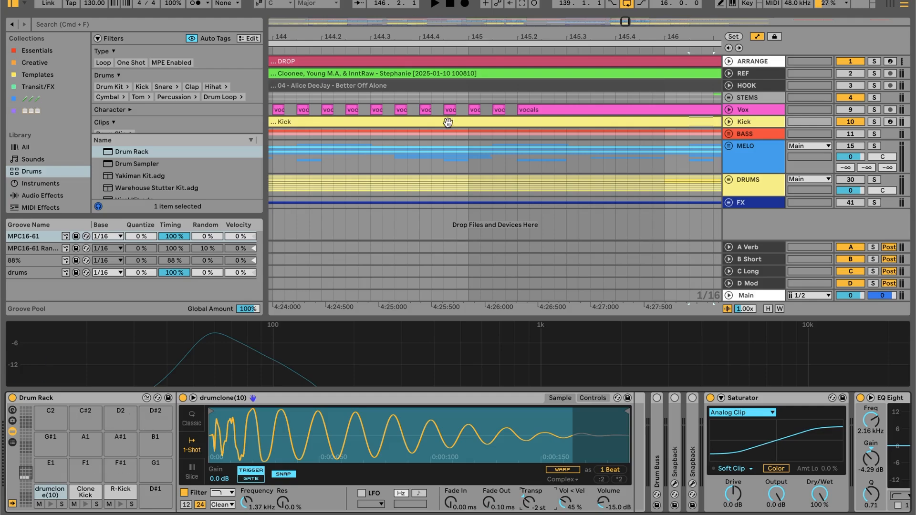
- Open the drop's Kick MIDI clip and select the first two drumclone(10) notes in bar 1
{"action": "double_click", "coordinate": [417, 121]}
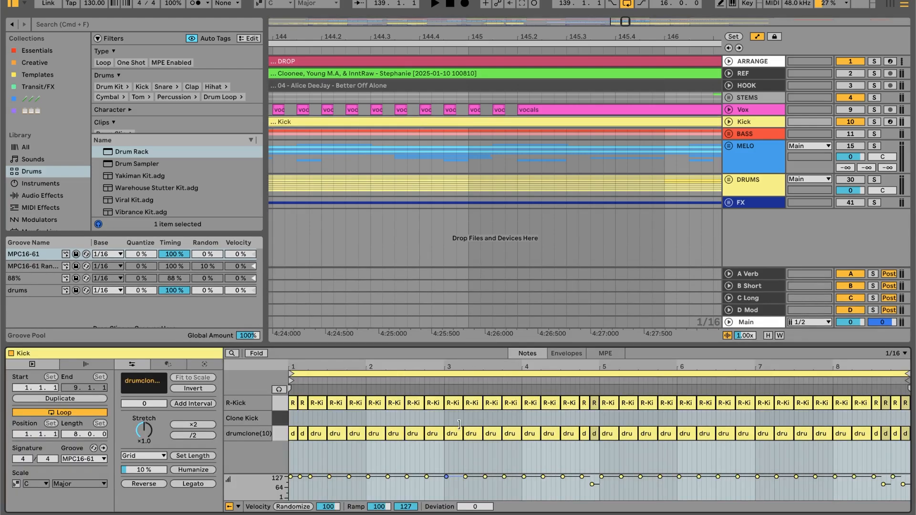
{"action": "left_click", "coordinate": [281, 431]}
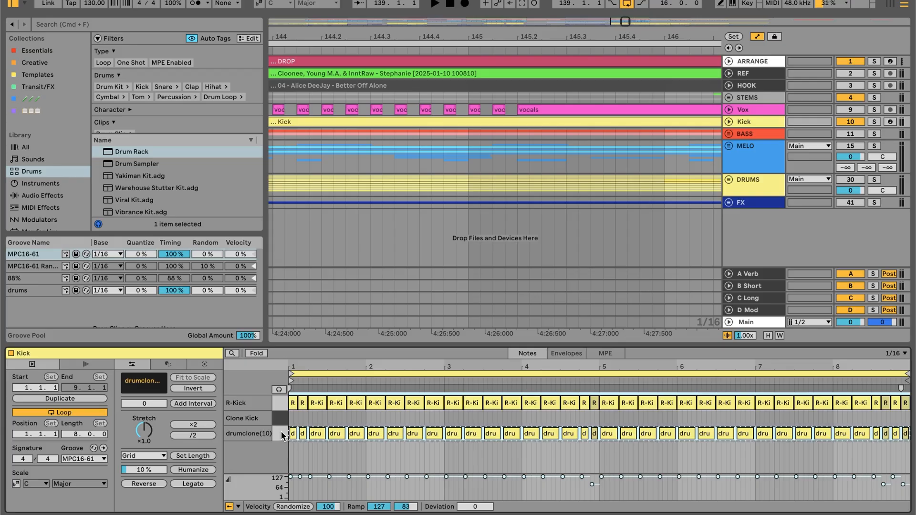
{"action": "left_click_drag", "start_coordinate": [293, 366], "coordinate": [293, 398]}
{"action": "left_click", "coordinate": [332, 446]}
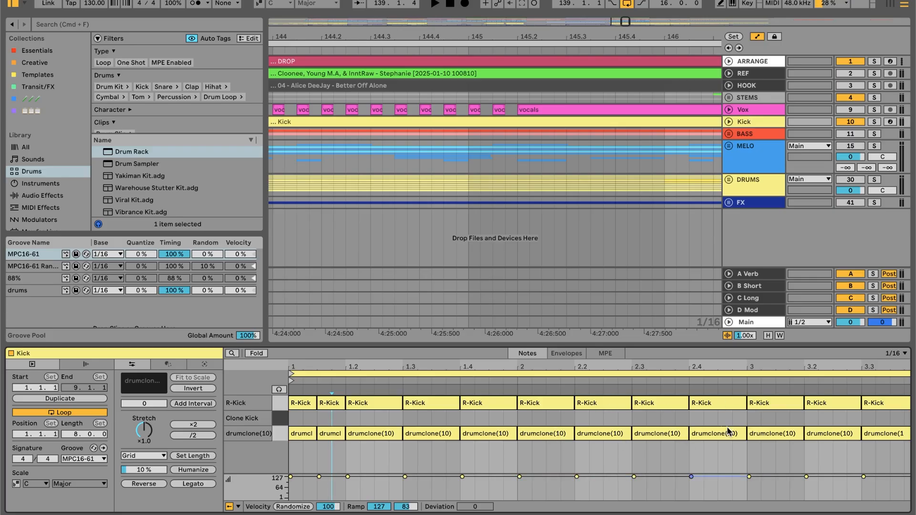
{"action": "left_click_drag", "start_coordinate": [296, 419], "coordinate": [327, 442]}
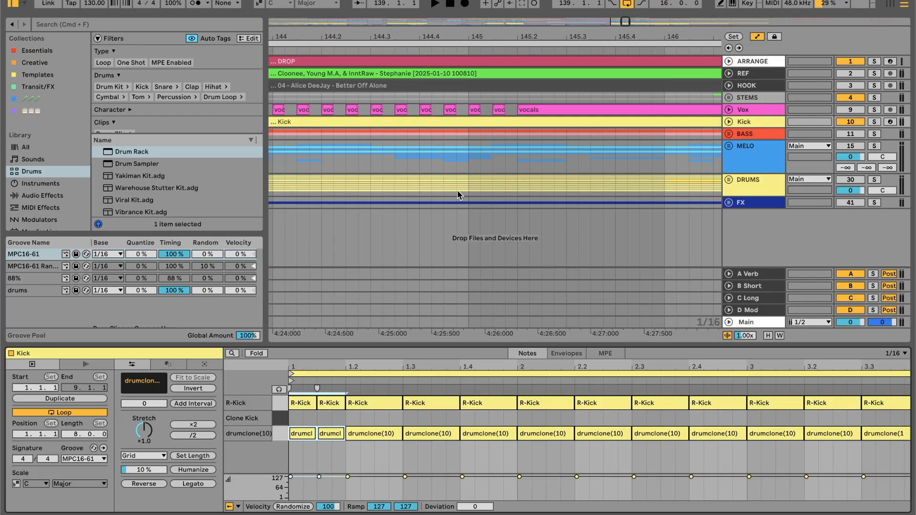
- Unfold the Kick track and play the drop from bar 139 with the STEMS group switched off
{"action": "left_click", "coordinate": [405, 43]}
{"action": "left_click_drag", "start_coordinate": [404, 43], "coordinate": [405, 9]}
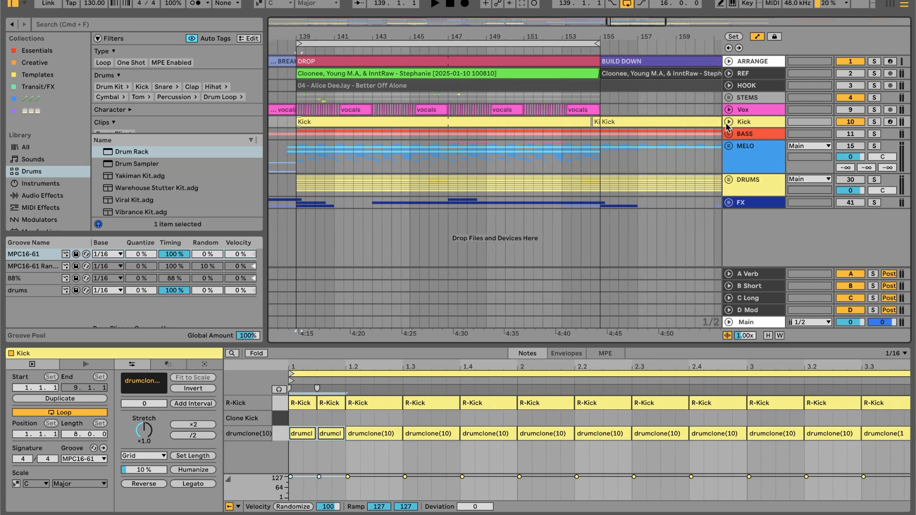
{"action": "left_click", "coordinate": [728, 121]}
{"action": "left_click", "coordinate": [467, 130]}
{"action": "key", "text": "space"}
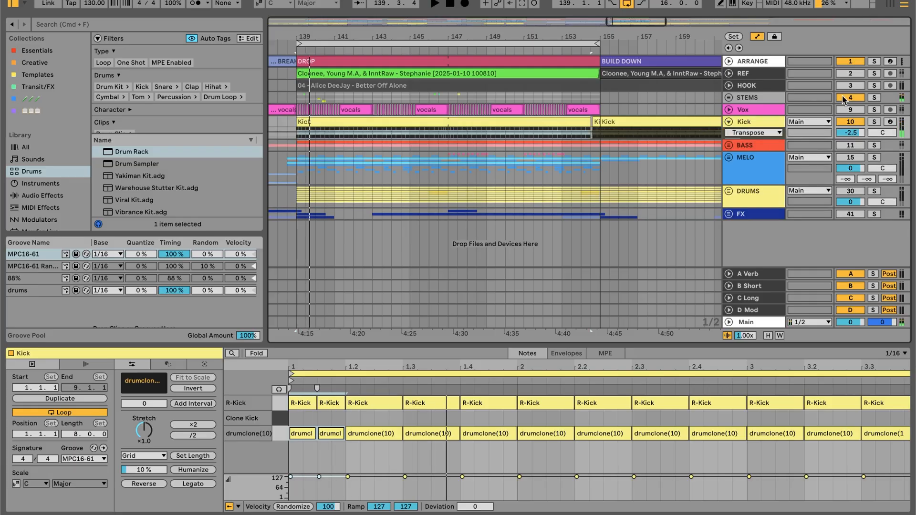
{"action": "key", "text": "space"}
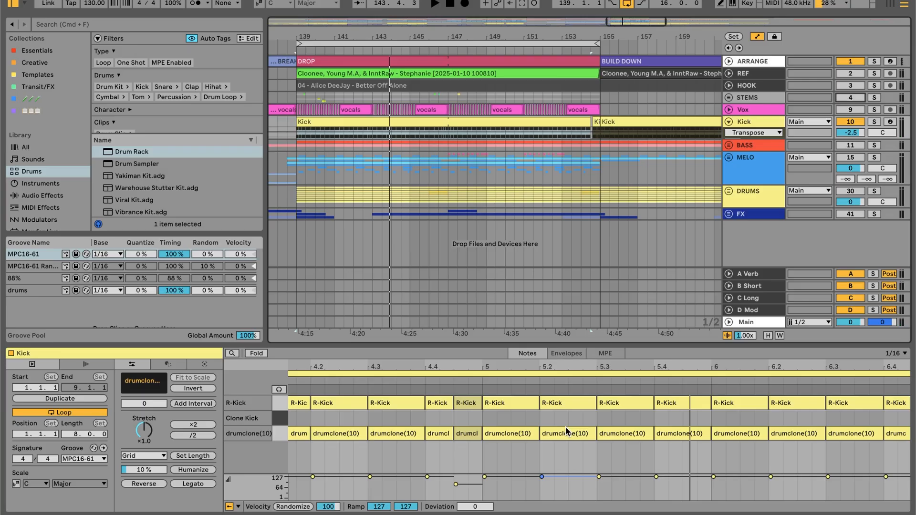
- Review the opening notes of the drop's Kick clip and the devices on the Kick track
{"action": "scroll", "coordinate": [565, 432], "scroll_direction": "left", "scroll_amount": 15}
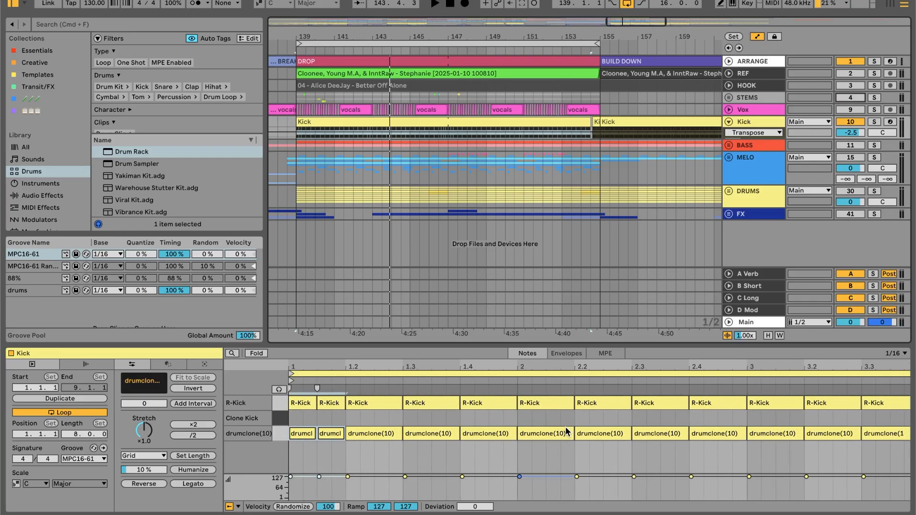
{"action": "left_click", "coordinate": [748, 123]}
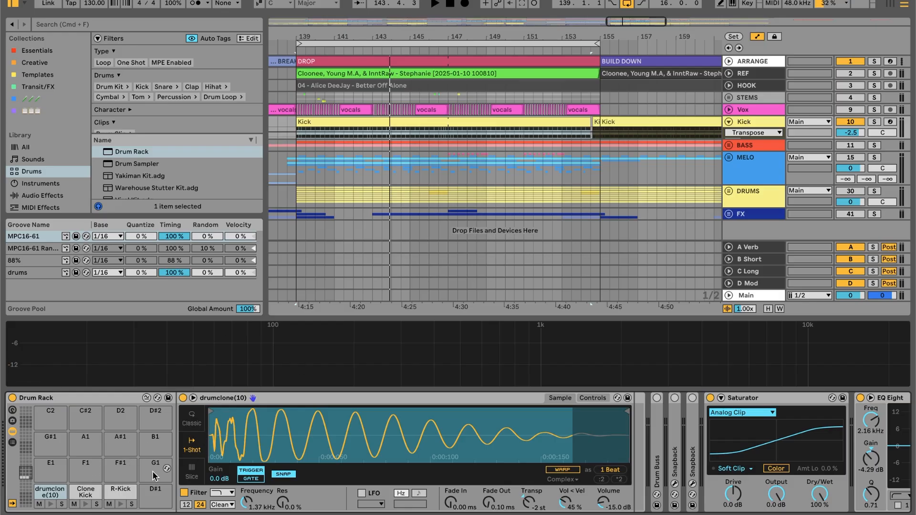
{"action": "double_click", "coordinate": [360, 122]}
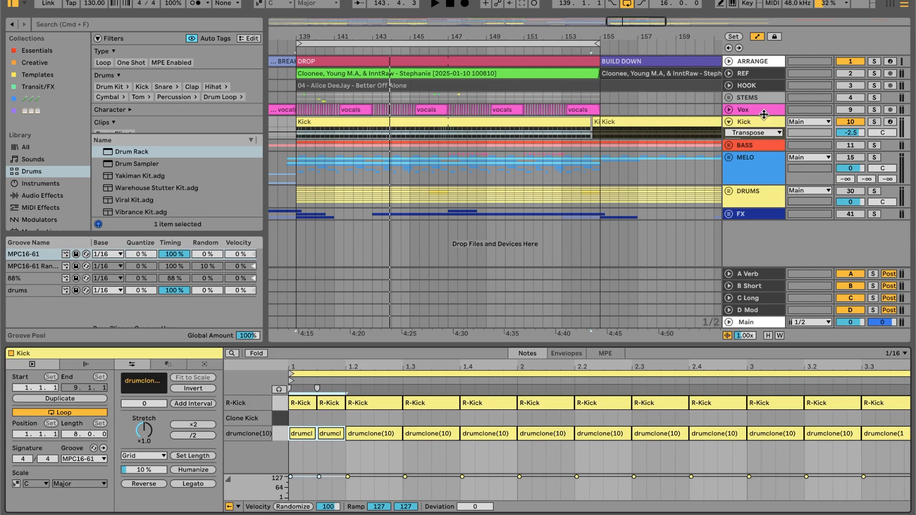
{"action": "left_click", "coordinate": [760, 118]}
- Show the R-Kick pad's rack in the Drum Rack and select its Fe < Env macro
{"action": "left_click", "coordinate": [129, 492]}
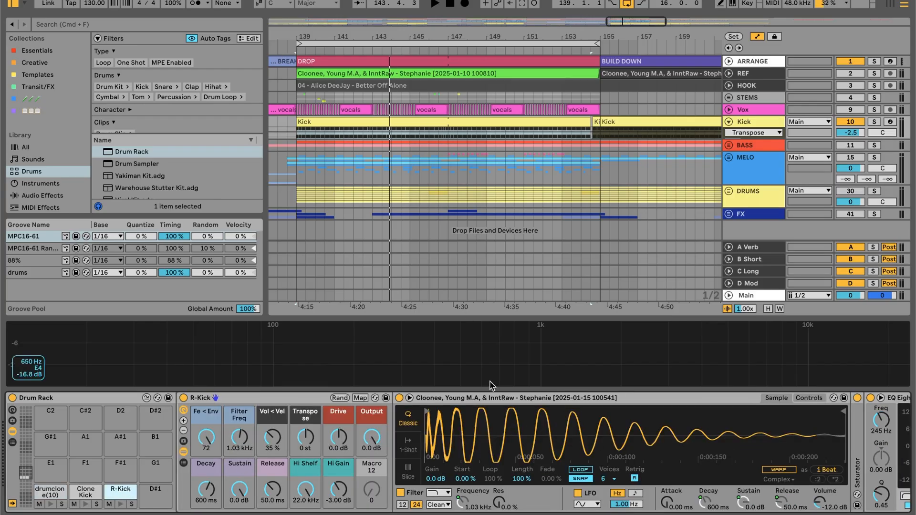
{"action": "left_click", "coordinate": [254, 400]}
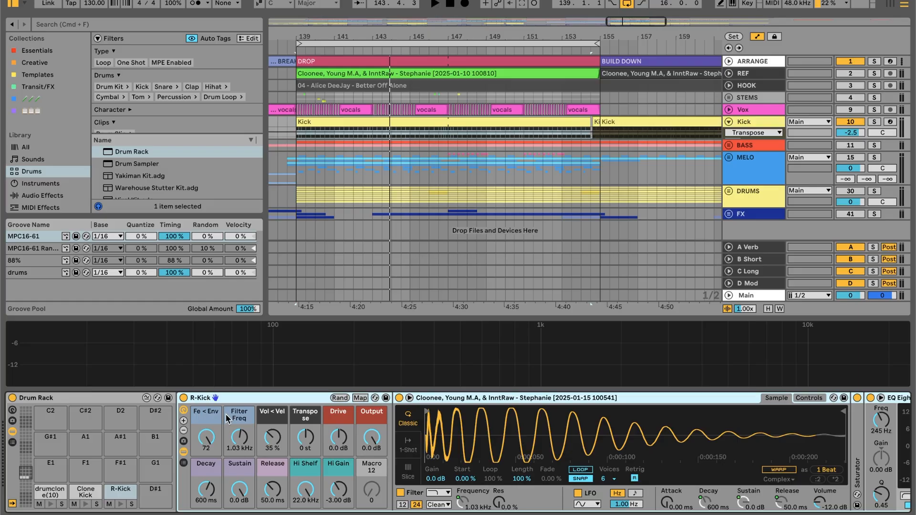
{"action": "left_click", "coordinate": [205, 436]}
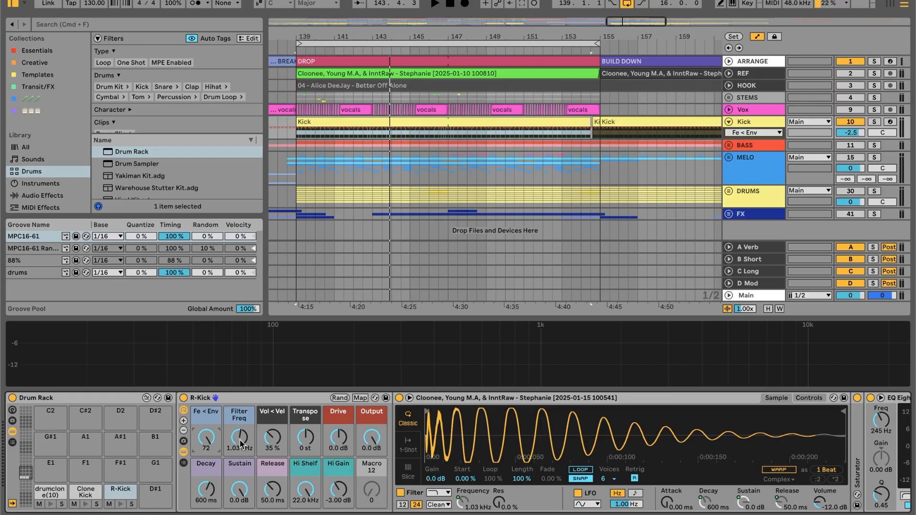
- Examine the R-Kick chain's Simpler filter, LFO and amplitude envelope controls and its EQ Eight curve
{"action": "scroll", "coordinate": [555, 456], "scroll_direction": "right", "scroll_amount": 3}
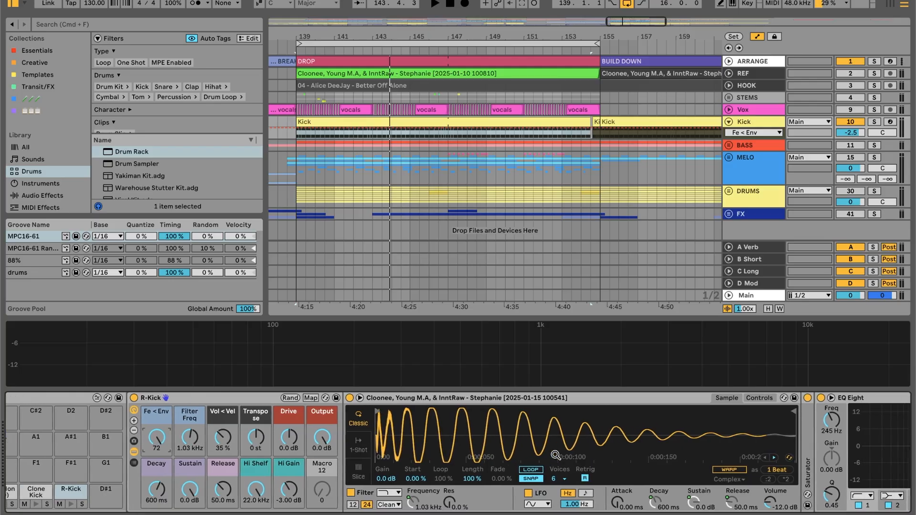
{"action": "scroll", "coordinate": [555, 456], "scroll_direction": "right", "scroll_amount": 3}
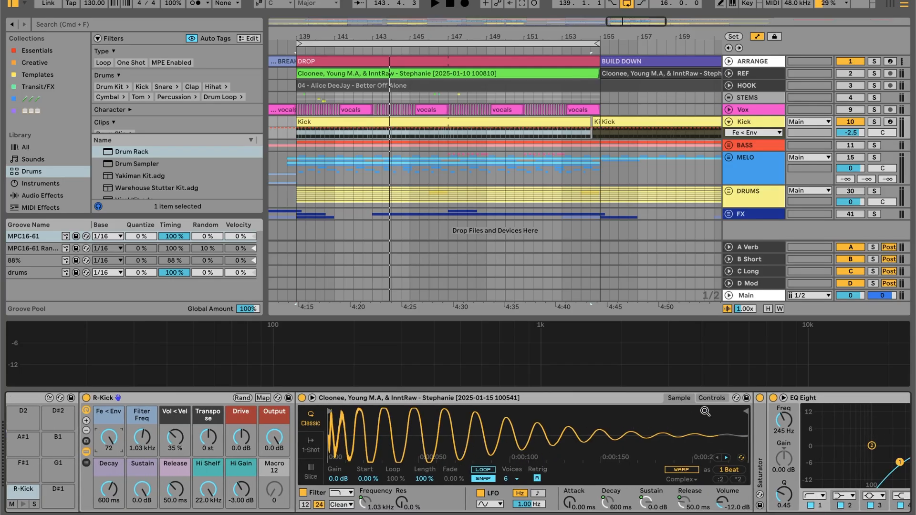
{"action": "left_click", "coordinate": [711, 398]}
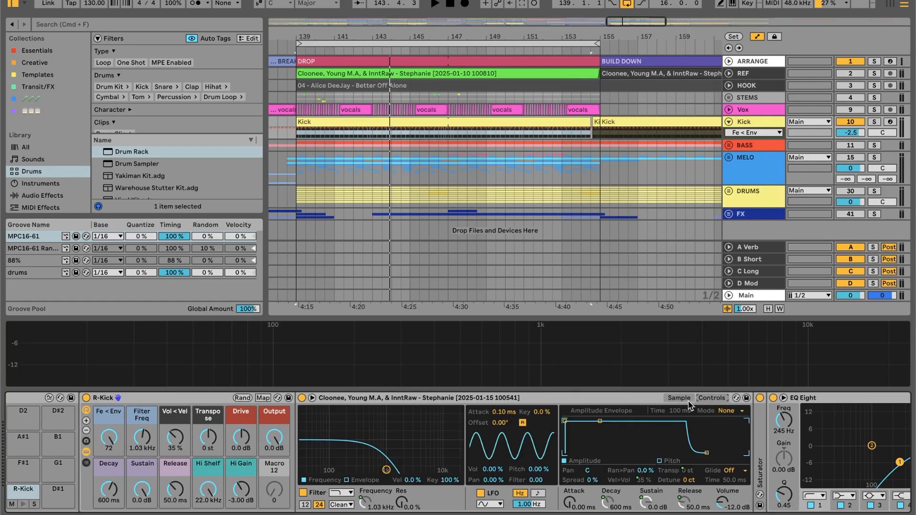
{"action": "scroll", "coordinate": [547, 457], "scroll_direction": "right", "scroll_amount": 3}
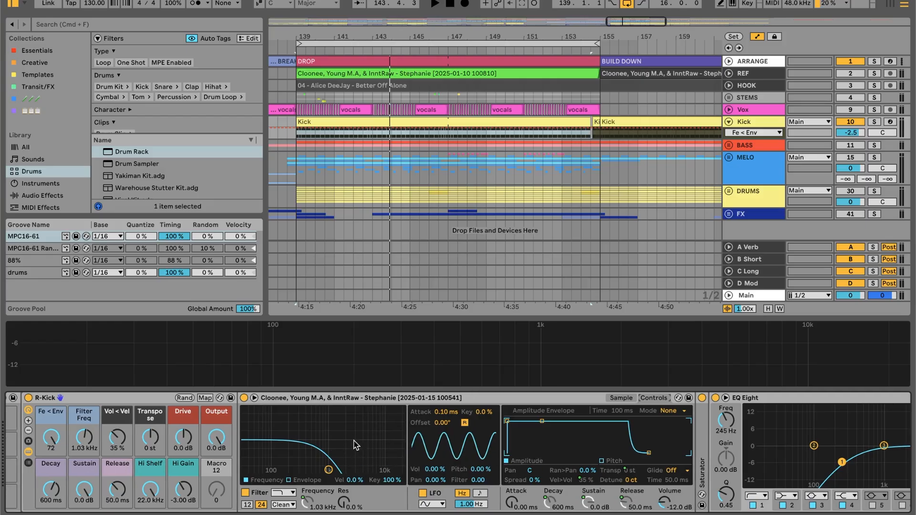
{"action": "scroll", "coordinate": [357, 460], "scroll_direction": "right", "scroll_amount": 5}
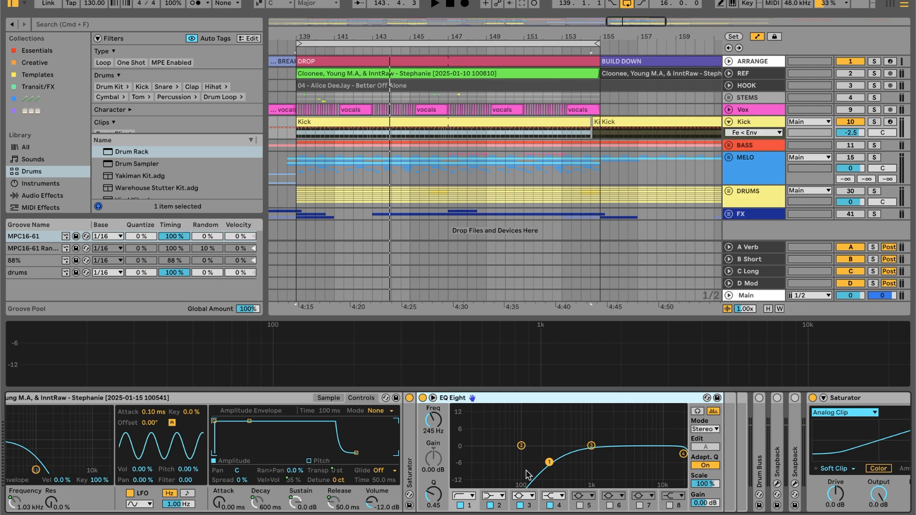
{"action": "scroll", "coordinate": [365, 466], "scroll_direction": "left", "scroll_amount": 1}
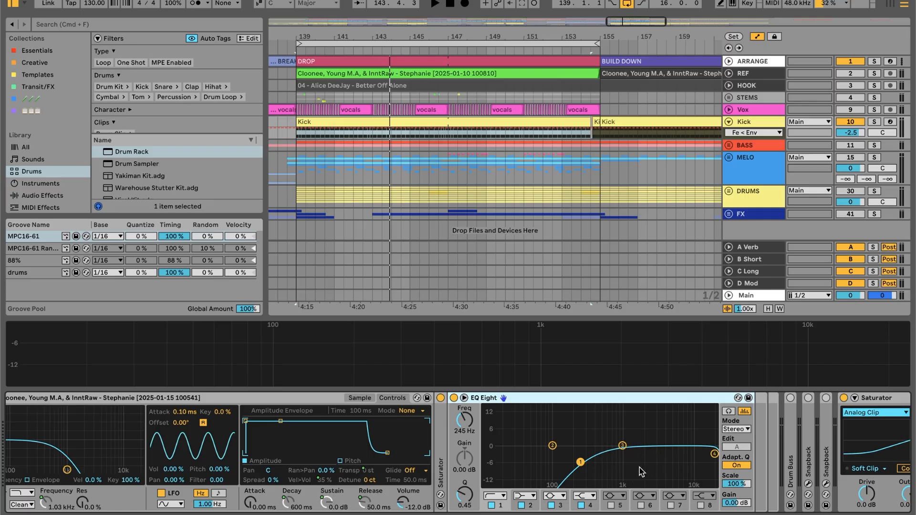
{"action": "scroll", "coordinate": [639, 467], "scroll_direction": "left", "scroll_amount": 10}
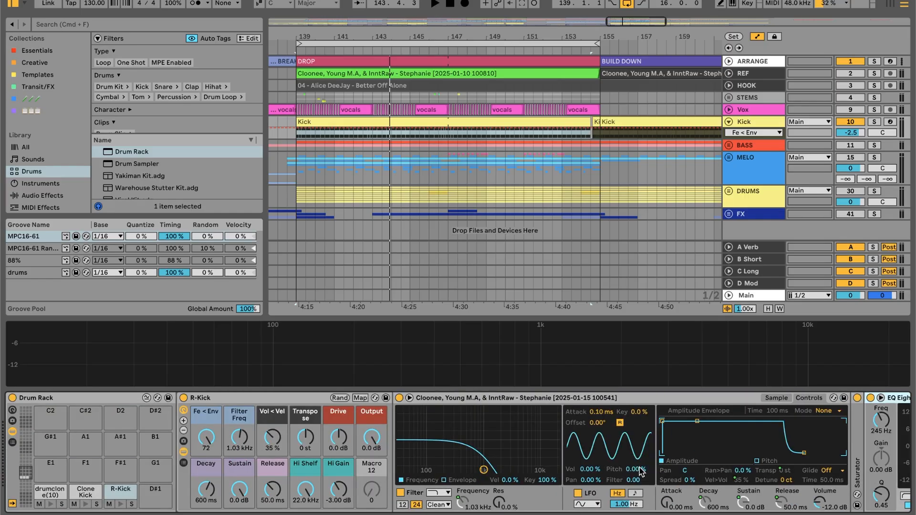
- Show the drumclone(10) pad's chain in the Drum Rack and look over its sample and following effects
{"action": "left_click", "coordinate": [78, 487]}
{"action": "left_click", "coordinate": [40, 492]}
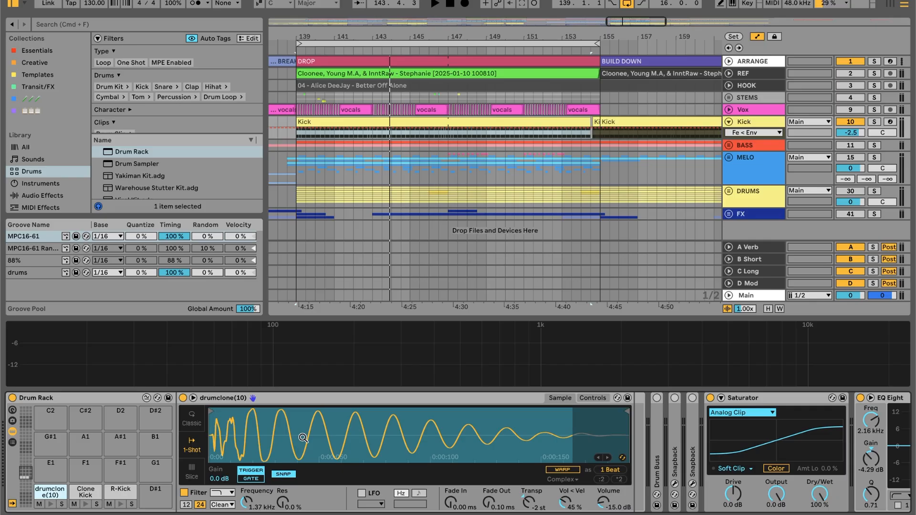
{"action": "scroll", "coordinate": [303, 438], "scroll_direction": "right", "scroll_amount": 3}
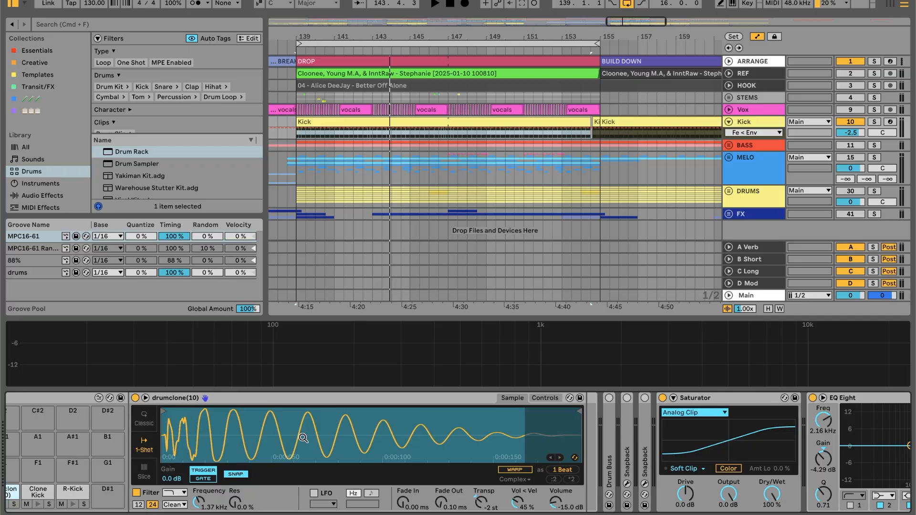
{"action": "scroll", "coordinate": [304, 437], "scroll_direction": "left", "scroll_amount": 3}
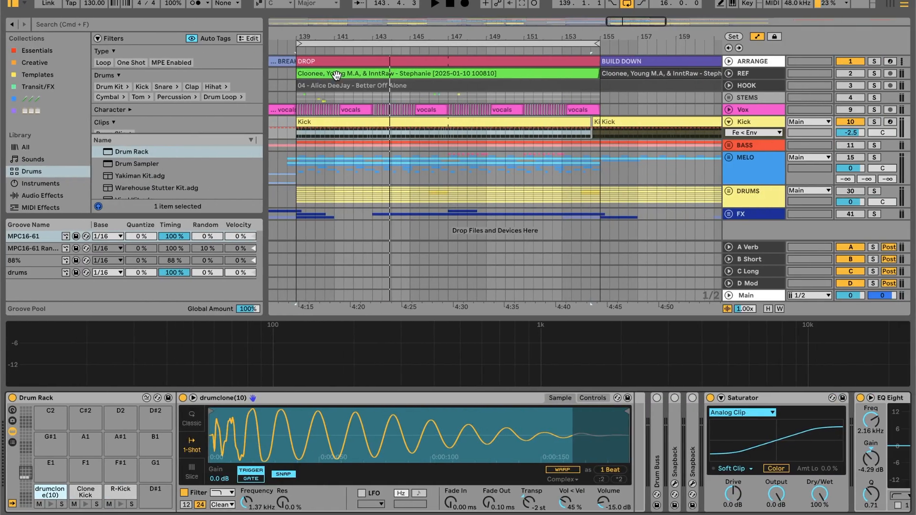
- Unfold the STEMS group and search for files similar to the green drums clip on REF - Drums in bar 139
{"action": "scroll", "coordinate": [337, 75], "scroll_direction": "left", "scroll_amount": 2}
{"action": "left_click_drag", "start_coordinate": [334, 38], "coordinate": [333, 86]}
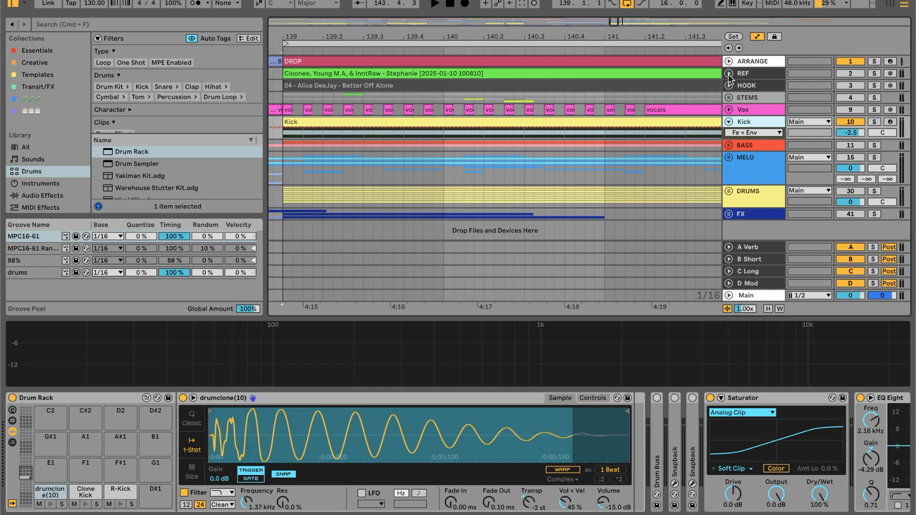
{"action": "left_click", "coordinate": [728, 98]}
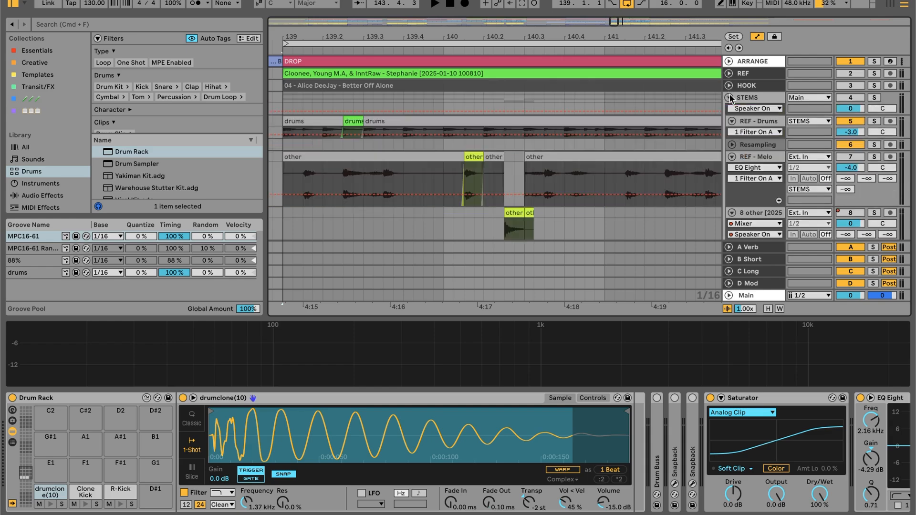
{"action": "right_click", "coordinate": [356, 123]}
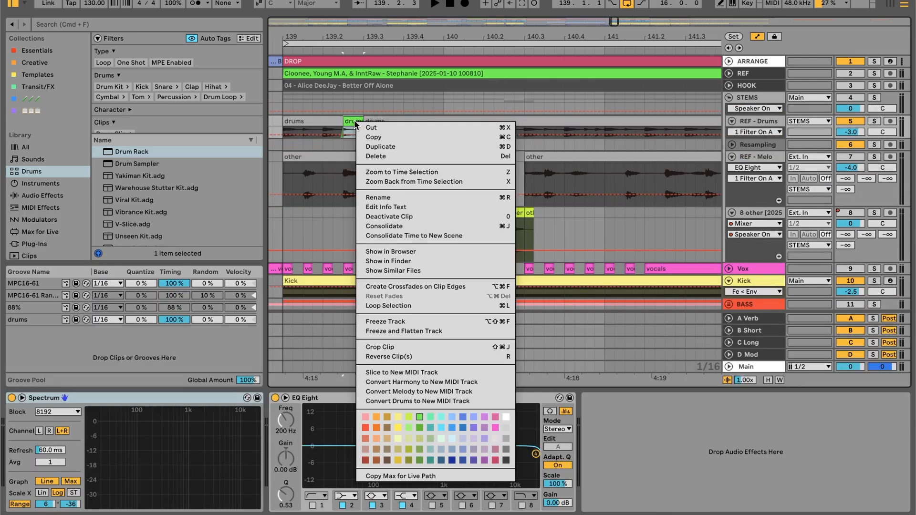
{"action": "left_click", "coordinate": [401, 271]}
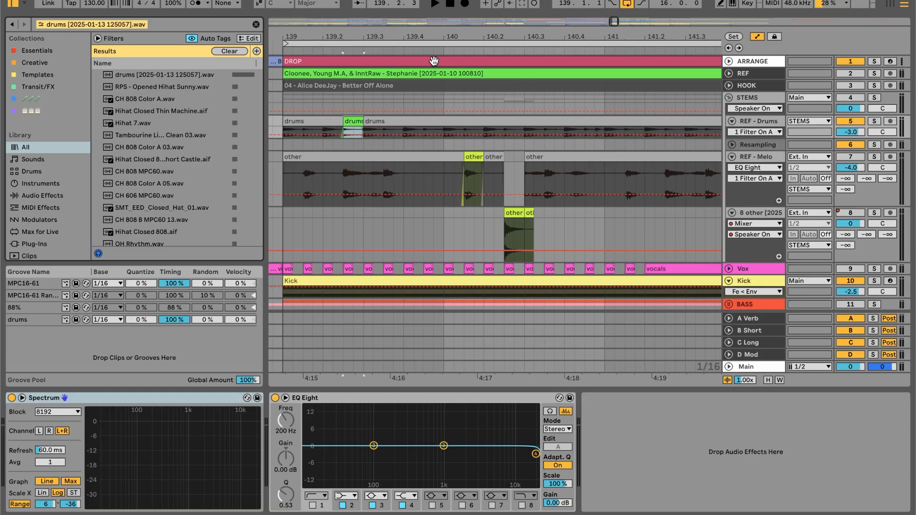
- Select the drop's OH clip in the DRUMS group and play the drop to hear the open hats
{"action": "left_click_drag", "start_coordinate": [487, 37], "coordinate": [481, 8]}
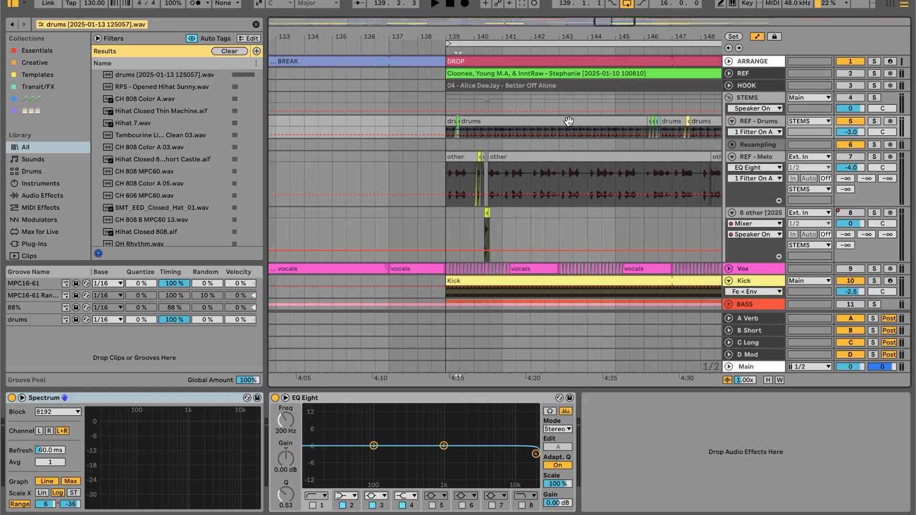
{"action": "scroll", "coordinate": [568, 121], "scroll_direction": "right", "scroll_amount": 6}
{"action": "left_click_drag", "start_coordinate": [521, 40], "coordinate": [455, 27]}
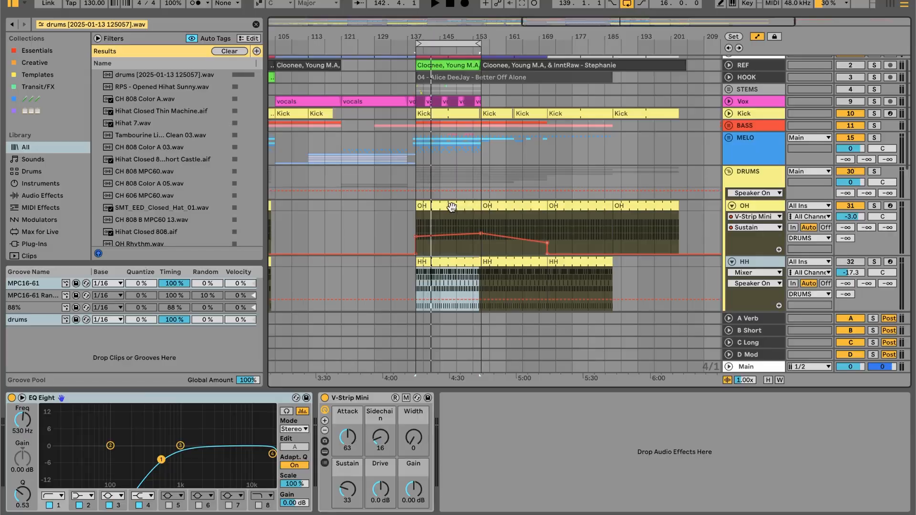
{"action": "left_click", "coordinate": [450, 206]}
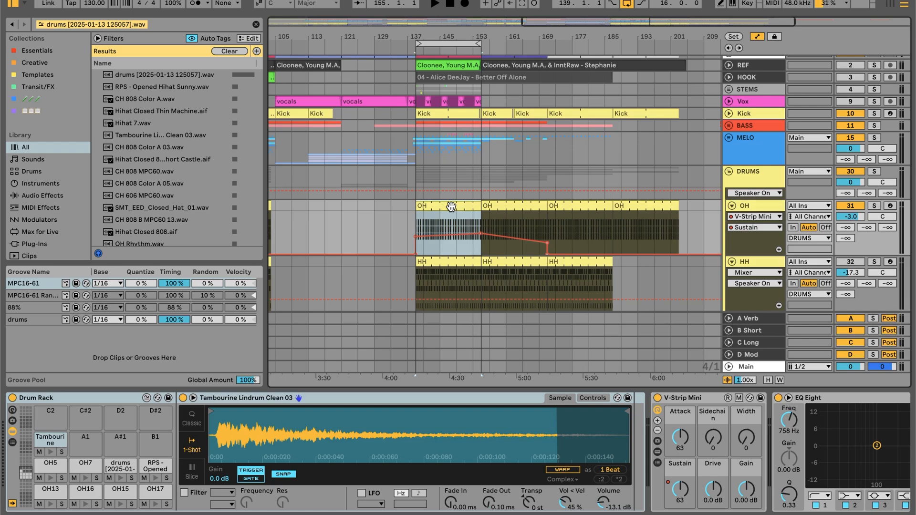
{"action": "key", "text": "space"}
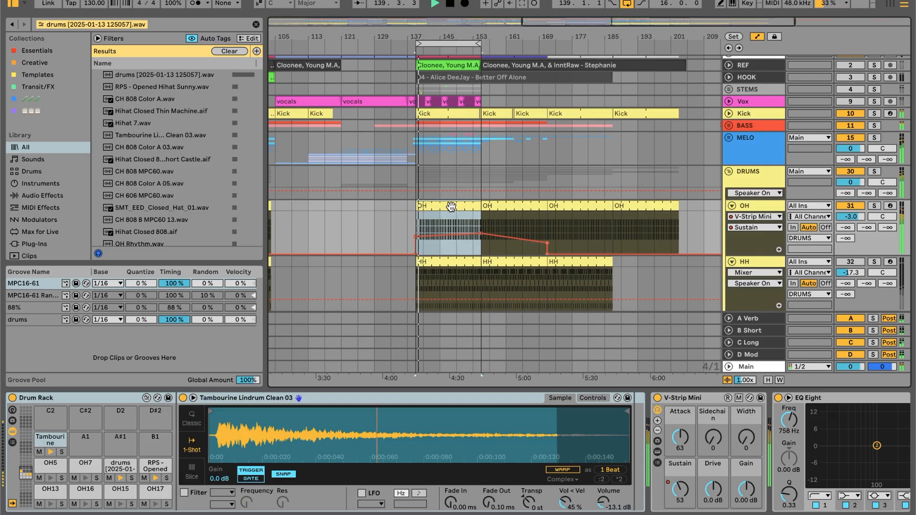
- Inspect the notes of the drop's OH clip and return to the OH track's devices
{"action": "double_click", "coordinate": [450, 206]}
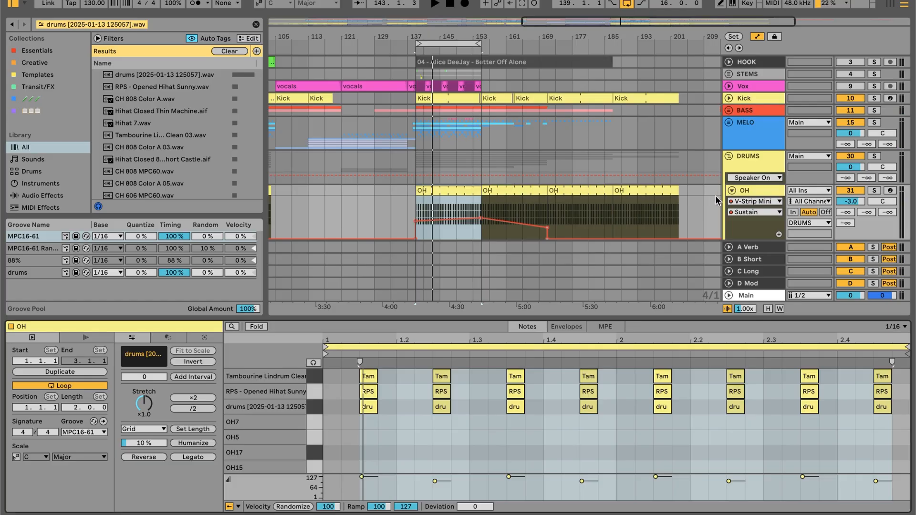
{"action": "scroll", "coordinate": [751, 186], "scroll_direction": "down", "scroll_amount": 3}
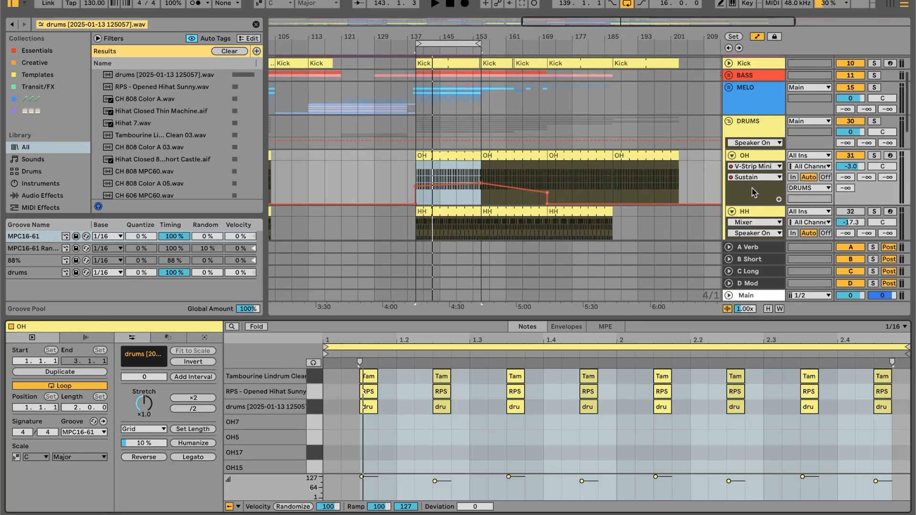
{"action": "left_click", "coordinate": [747, 159]}
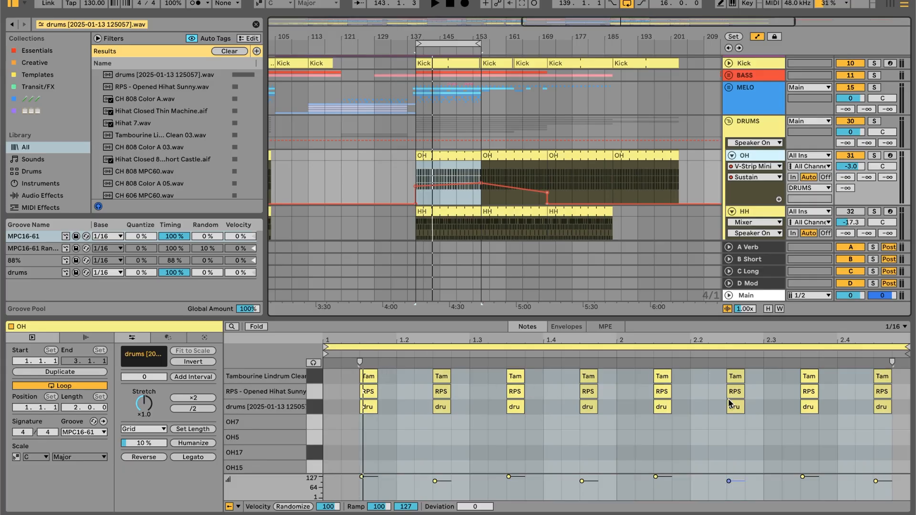
{"action": "left_click", "coordinate": [770, 155]}
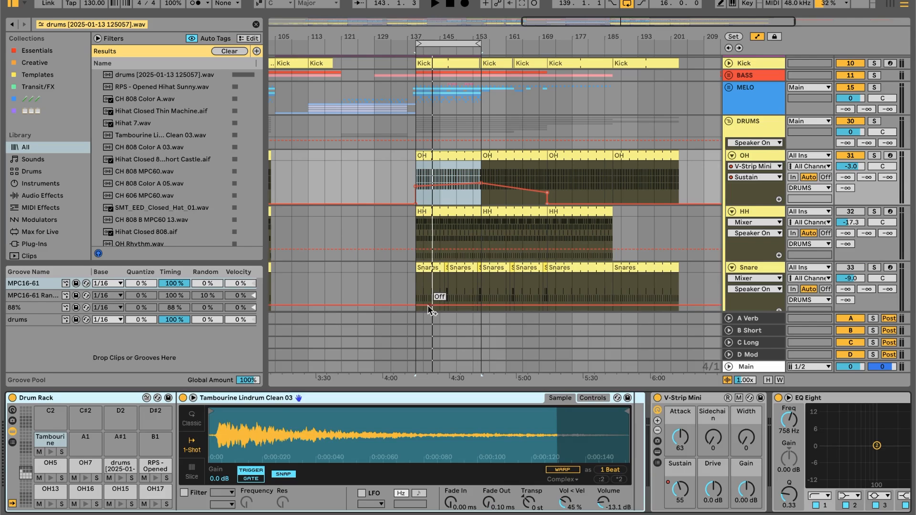
{"action": "key", "text": "space"}
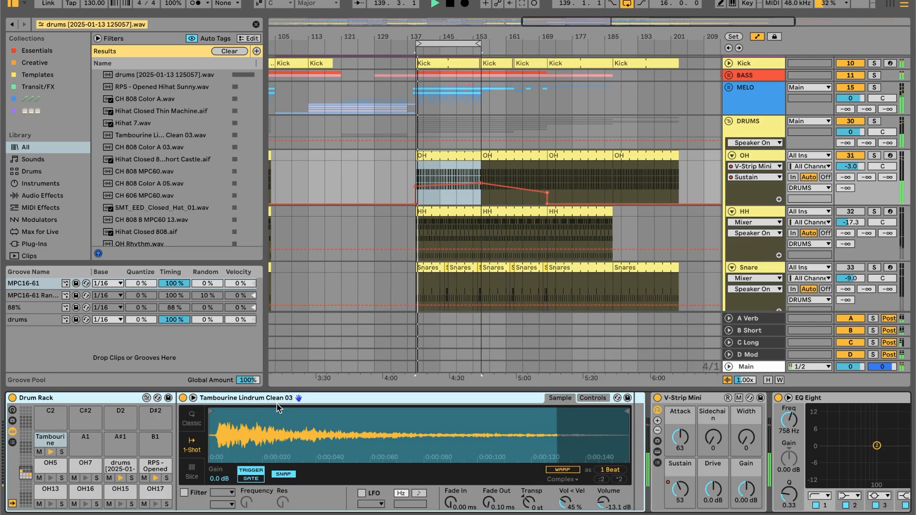
{"action": "left_click", "coordinate": [122, 465]}
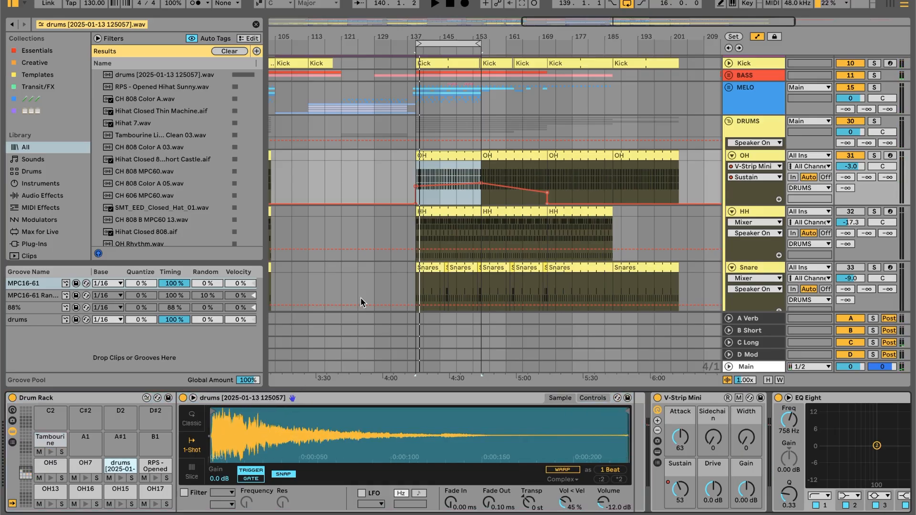
{"action": "scroll", "coordinate": [364, 303], "scroll_direction": "up", "scroll_amount": 3}
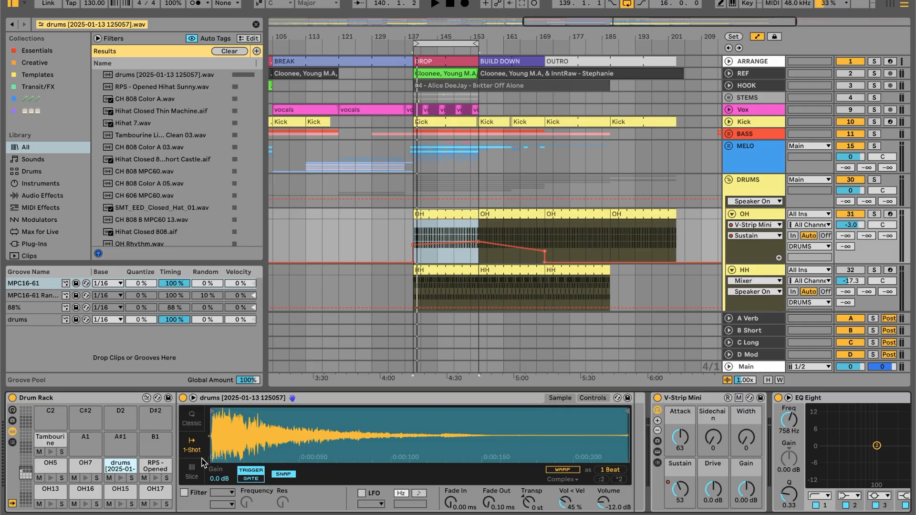
- Audition the RPS - Opened and Tambourine pads in the OH Drum Rack and look over the V-Strip Mini and EQ Eight settings
{"action": "right_click", "coordinate": [114, 467]}
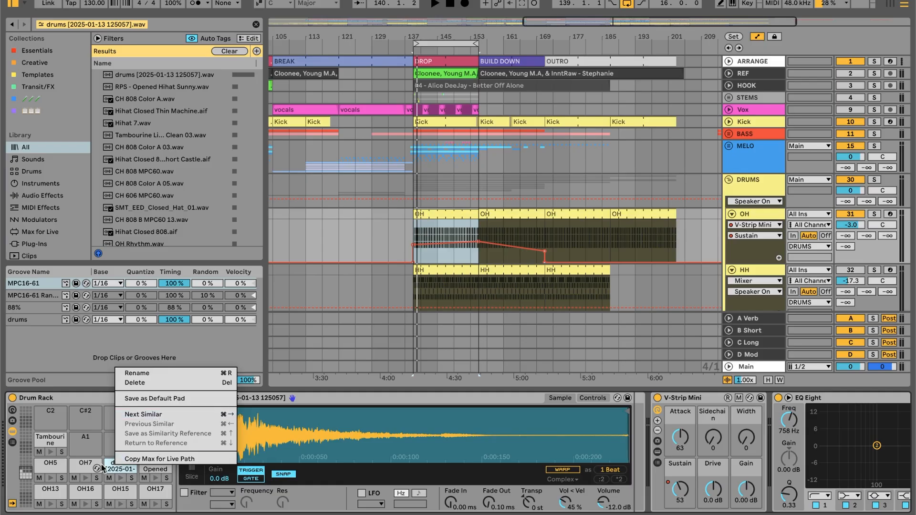
{"action": "left_click", "coordinate": [107, 468]}
{"action": "left_click", "coordinate": [152, 475]}
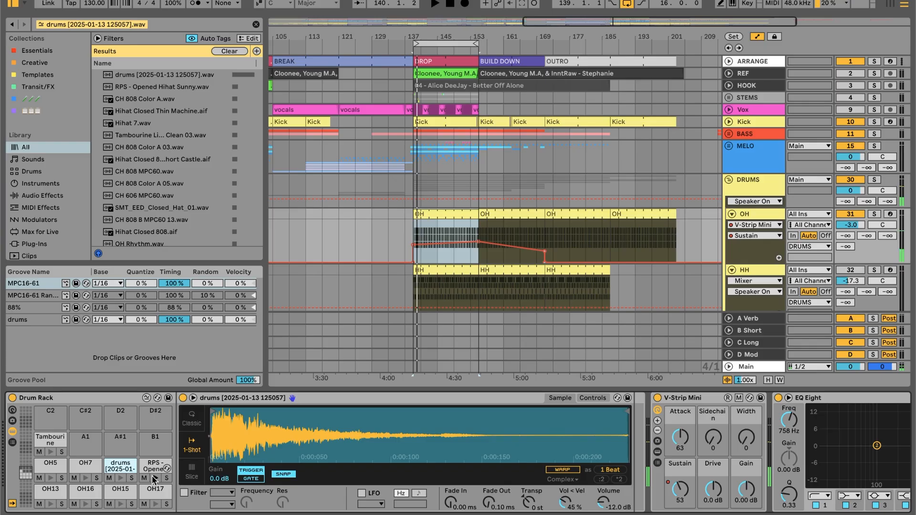
{"action": "left_click", "coordinate": [49, 452]}
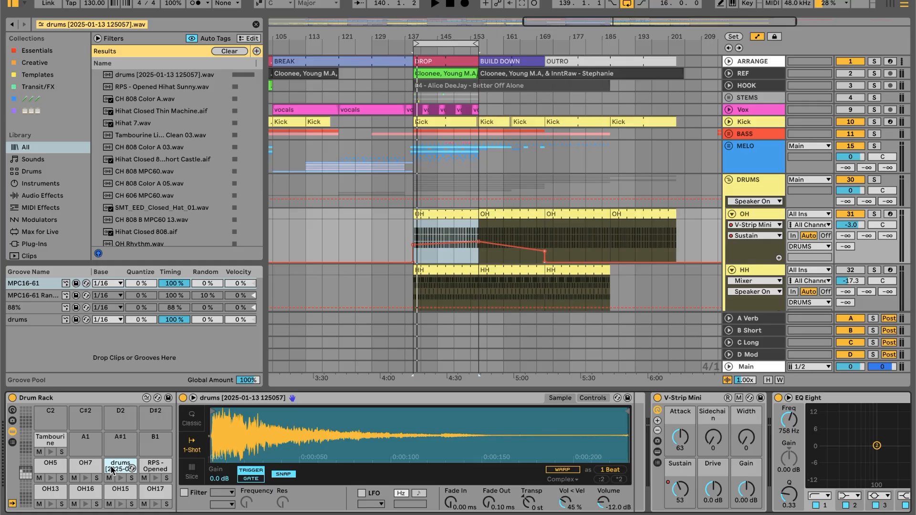
{"action": "scroll", "coordinate": [110, 465], "scroll_direction": "right", "scroll_amount": 3}
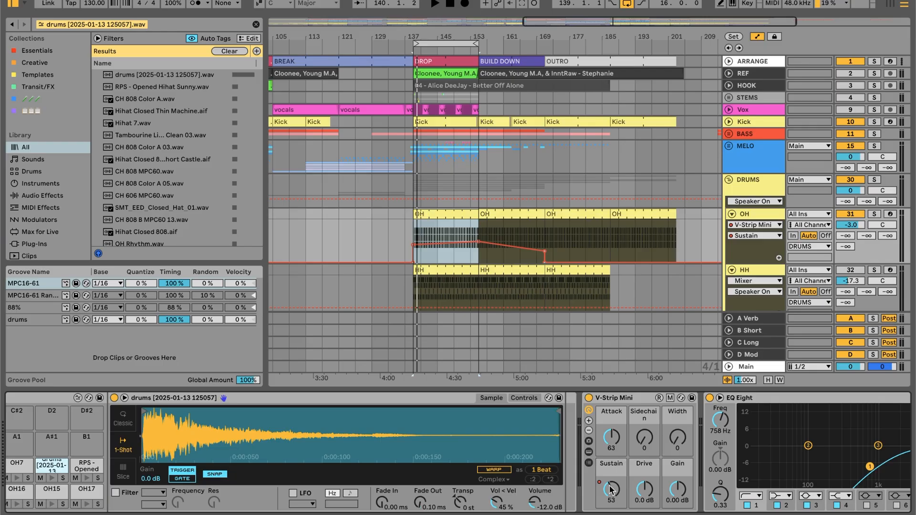
{"action": "scroll", "coordinate": [612, 493], "scroll_direction": "right", "scroll_amount": 7}
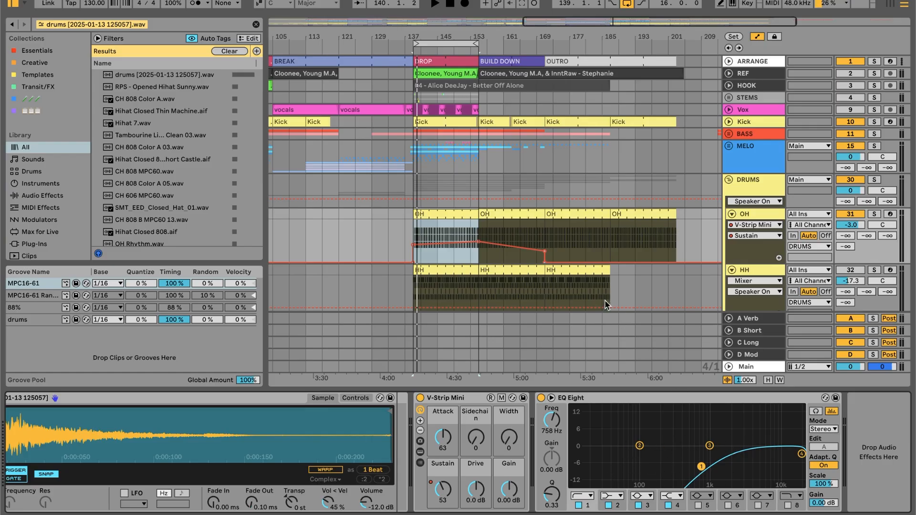
- Turn on the HH track and, while the drop plays, open its first HH clip in an enlarged note editor
{"action": "scroll", "coordinate": [642, 241], "scroll_direction": "down", "scroll_amount": 4}
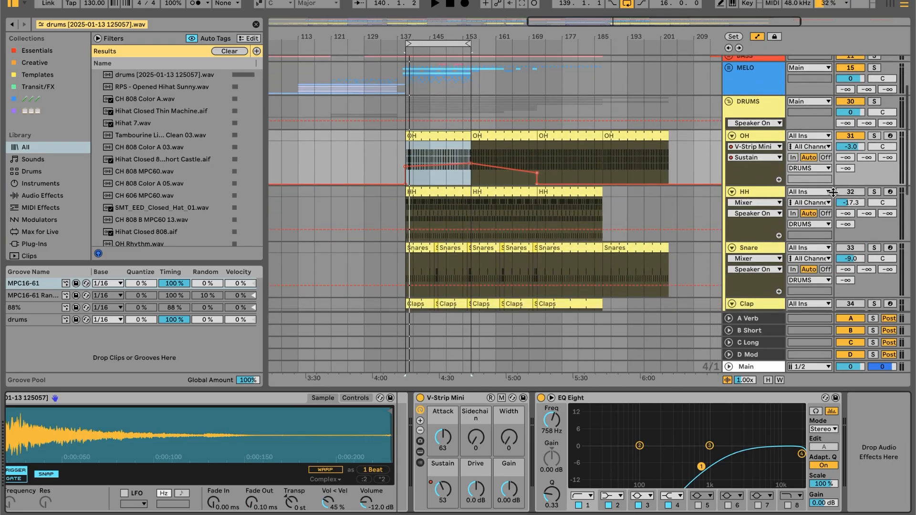
{"action": "left_click", "coordinate": [850, 192]}
{"action": "key", "text": "space"}
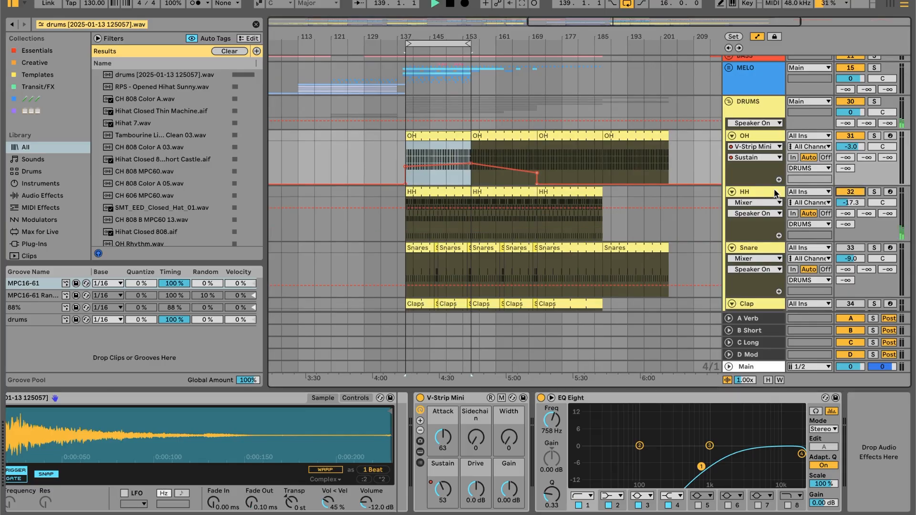
{"action": "left_click", "coordinate": [456, 191]}
{"action": "double_click", "coordinate": [456, 191]}
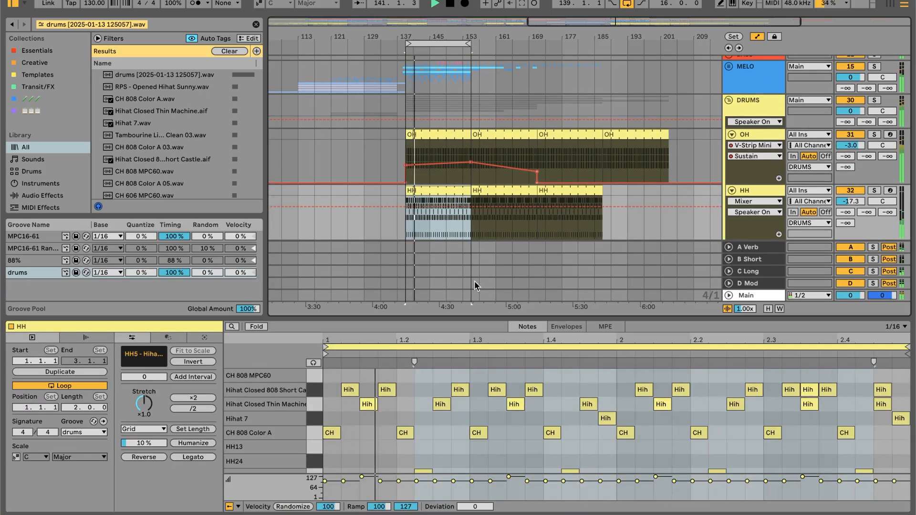
{"action": "left_click_drag", "start_coordinate": [466, 315], "coordinate": [461, 247]}
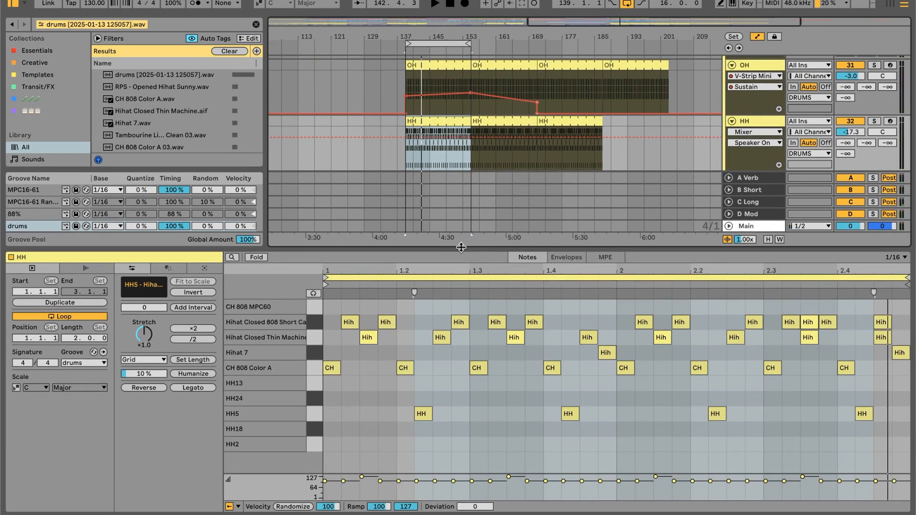
- Examine the HH clip's pattern by selecting individual closed-hat notes and marking its first two half-bar groups across the sample lanes
{"action": "left_click", "coordinate": [319, 335]}
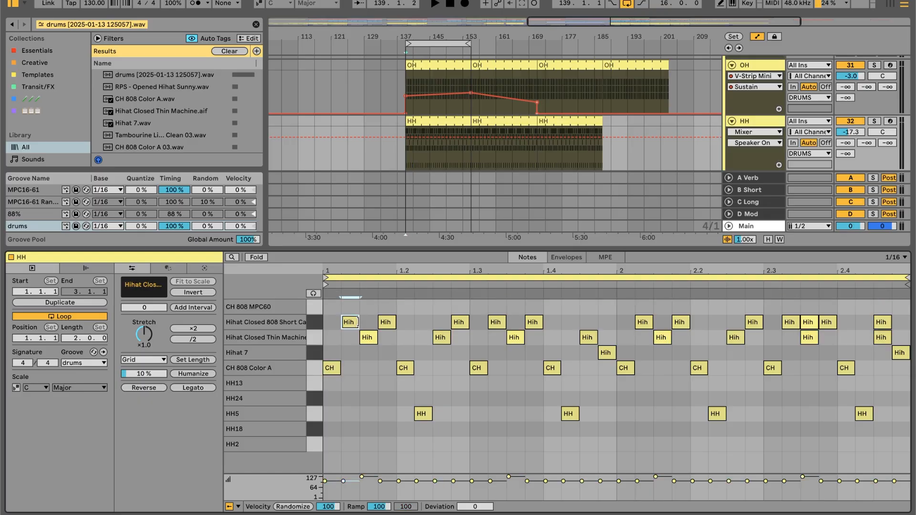
{"action": "left_click", "coordinate": [386, 324]}
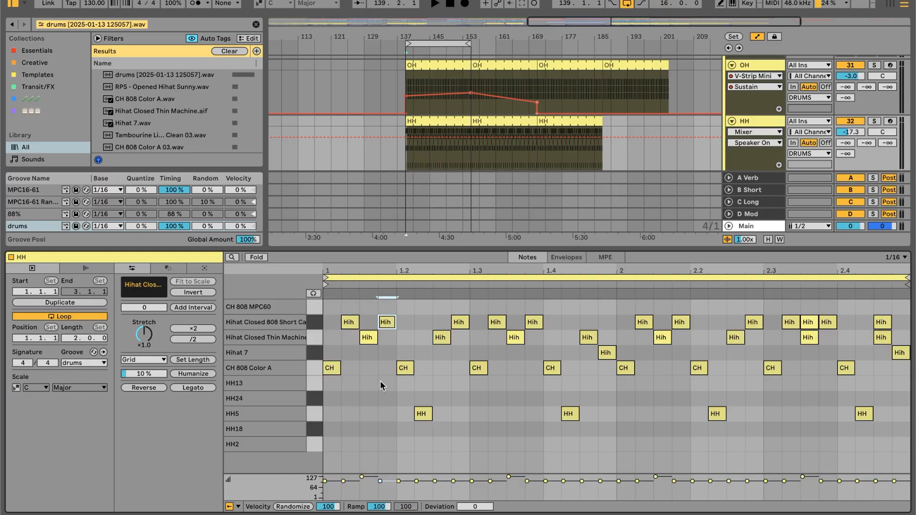
{"action": "left_click", "coordinate": [430, 414]}
{"action": "left_click", "coordinate": [441, 343]}
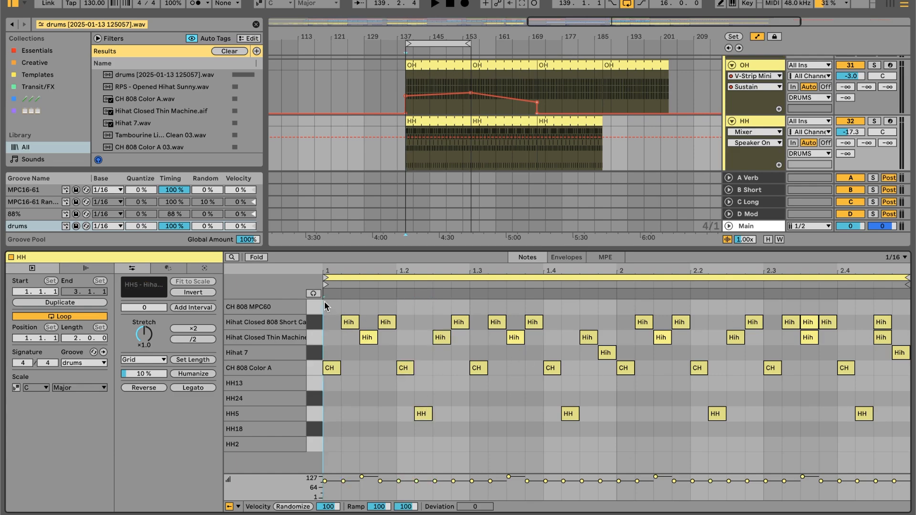
{"action": "left_click_drag", "start_coordinate": [324, 301], "coordinate": [462, 445]}
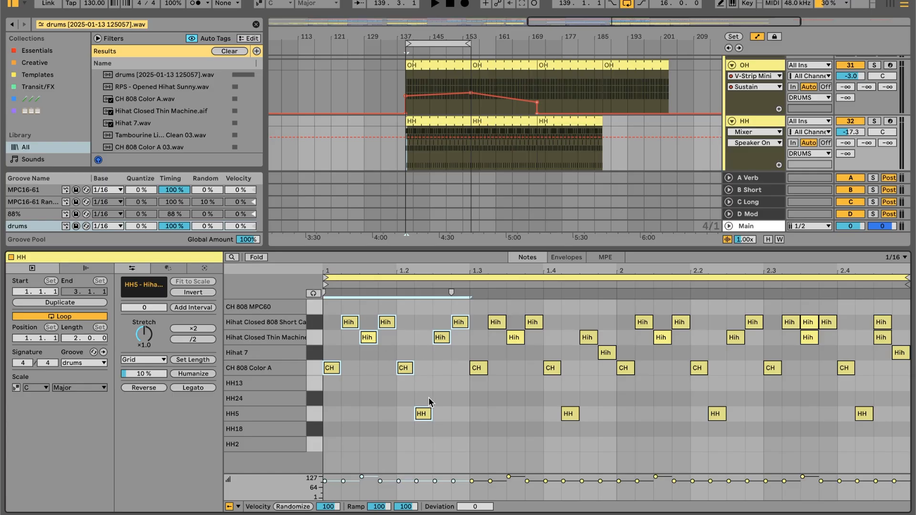
{"action": "mouse_move", "coordinate": [476, 311]}
{"action": "left_mouse_down"}
{"action": "mouse_move", "coordinate": [624, 455]}
{"action": "mouse_move", "coordinate": [612, 458]}
{"action": "left_mouse_up"}
{"action": "left_click", "coordinate": [590, 354]}
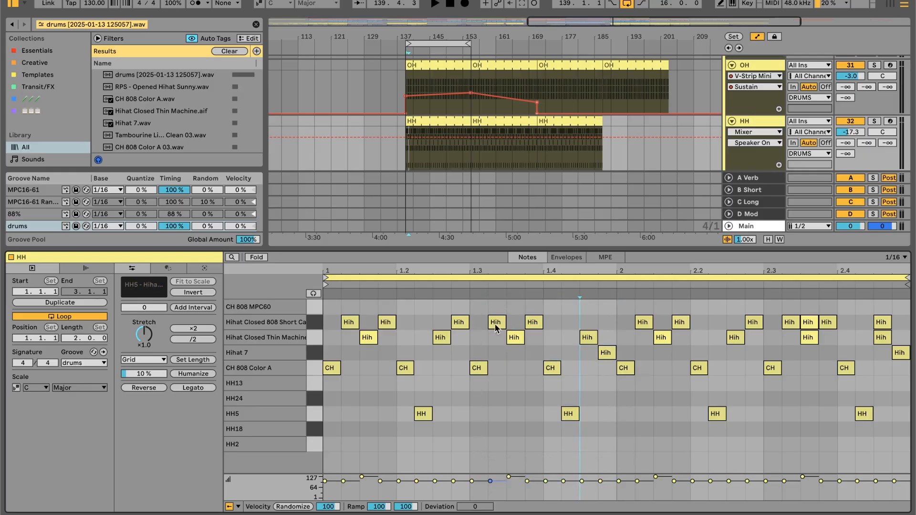
{"action": "left_click", "coordinate": [461, 324]}
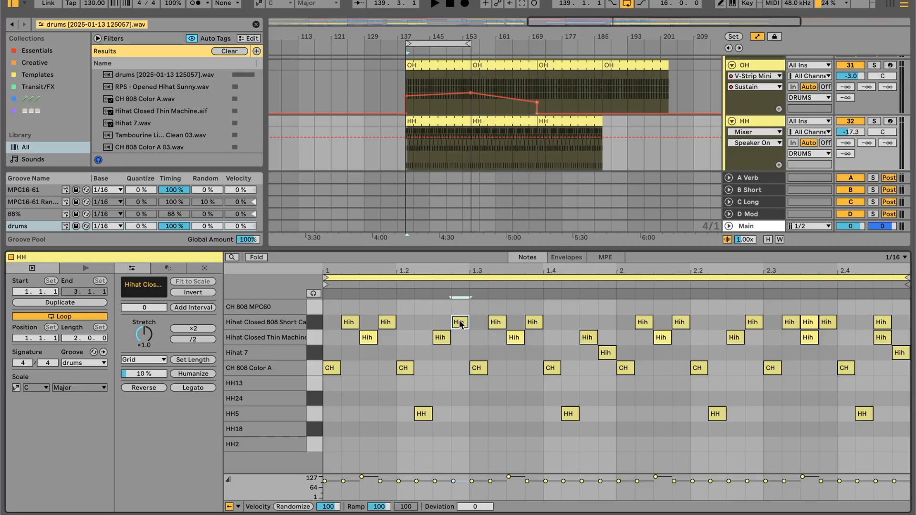
{"action": "left_click", "coordinate": [607, 353]}
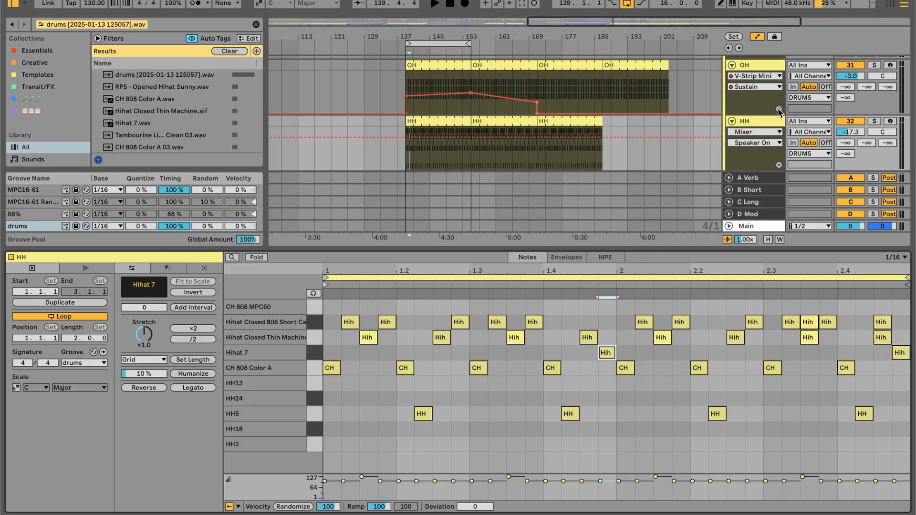
- Show the HH track's devices and review the Hihat Closed Thin Machine and CH 808 MPC60 samples and the following effects
{"action": "left_click", "coordinate": [771, 121]}
{"action": "key", "text": "shift+Tab"}
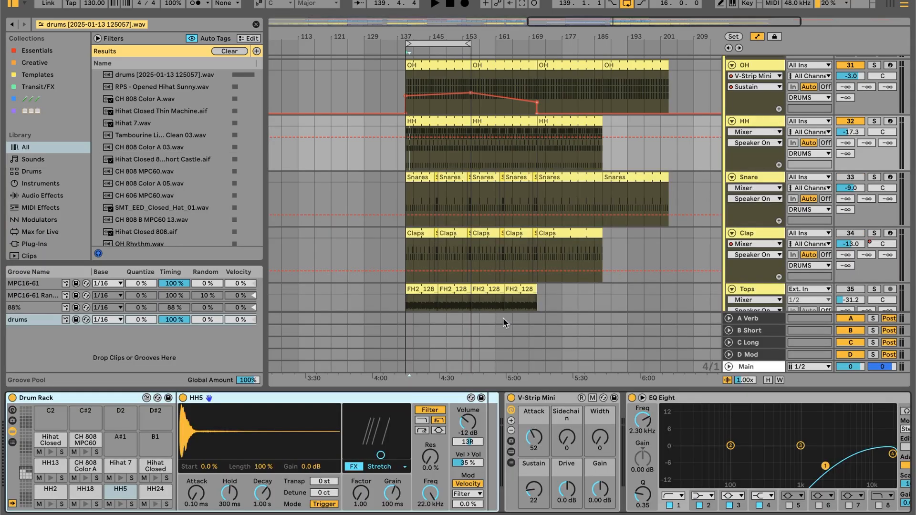
{"action": "left_click", "coordinate": [155, 465]}
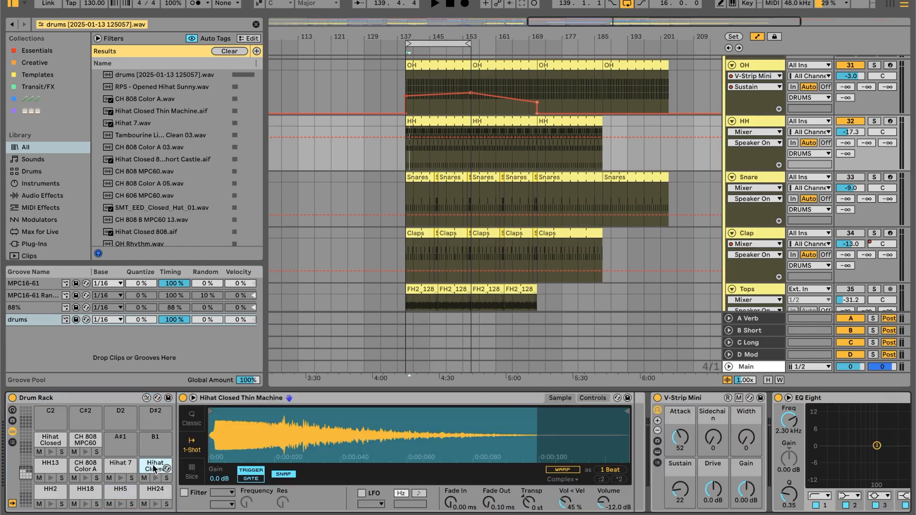
{"action": "left_click", "coordinate": [93, 443]}
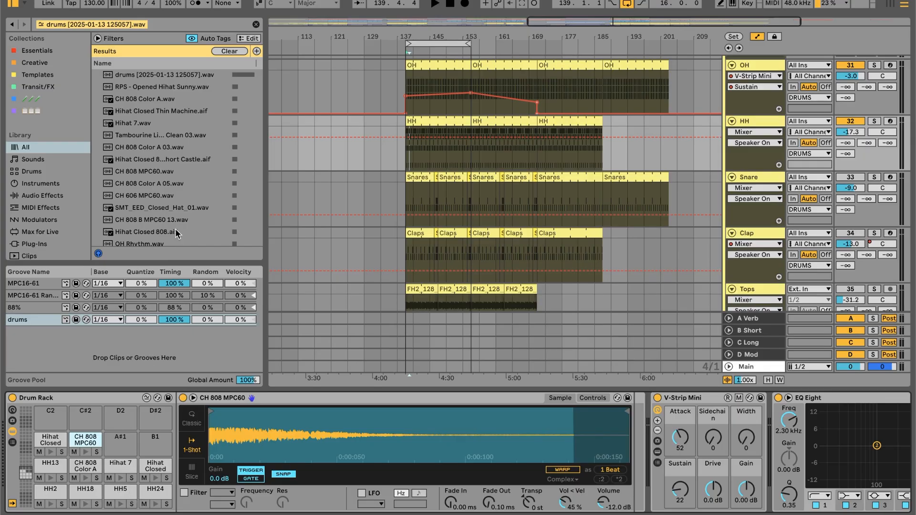
{"action": "scroll", "coordinate": [534, 449], "scroll_direction": "right", "scroll_amount": 5}
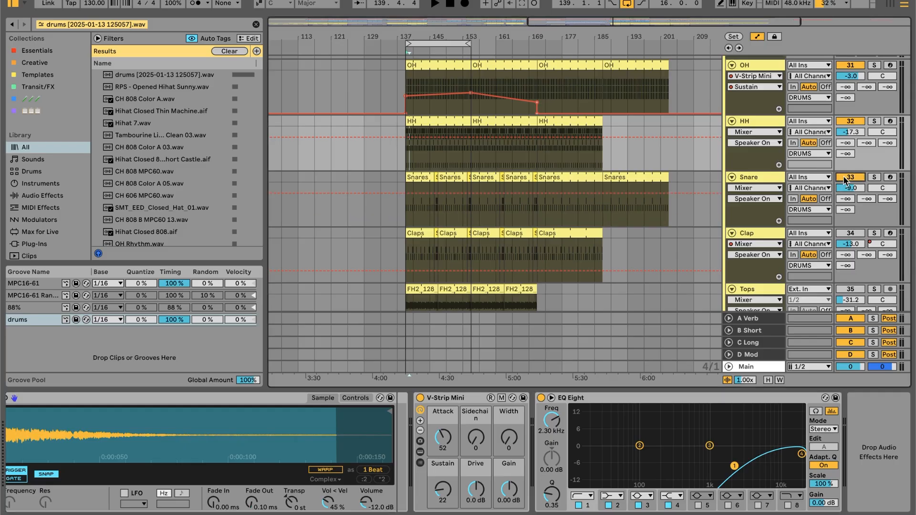
- Play the drop with the snare and inspect the notes of the first Snares clip on the Snare track
{"action": "key", "text": "space"}
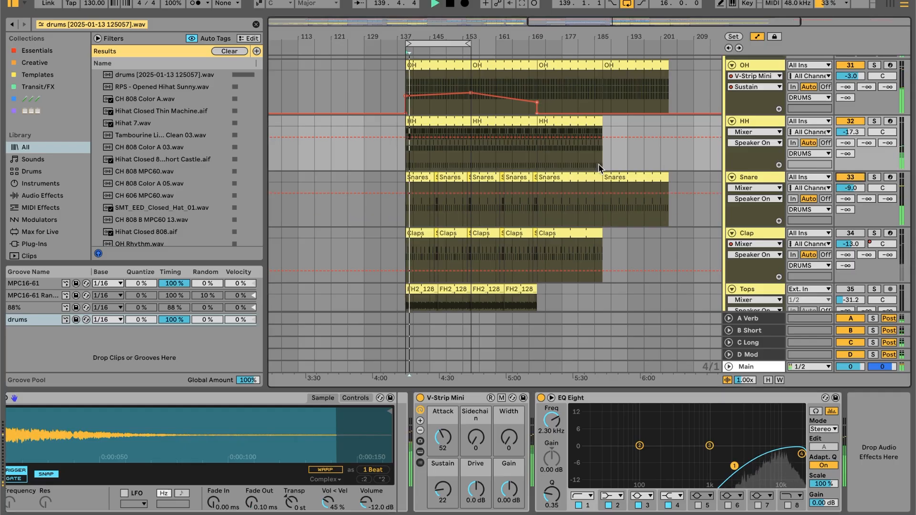
{"action": "double_click", "coordinate": [422, 177]}
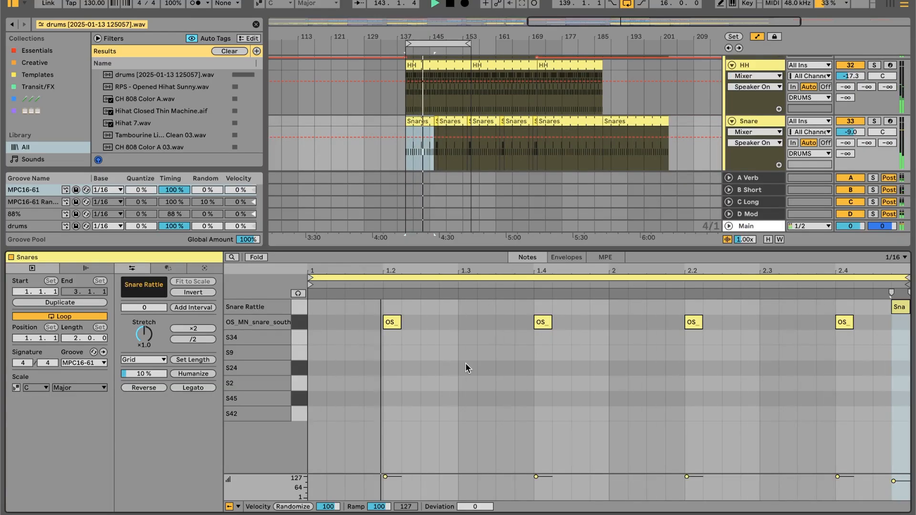
{"action": "key", "text": "space"}
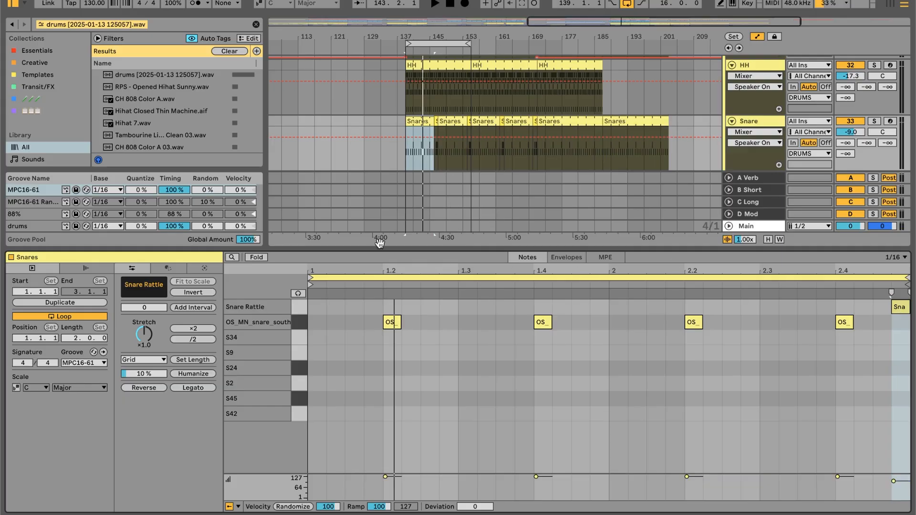
{"action": "scroll", "coordinate": [495, 88], "scroll_direction": "up", "scroll_amount": 5}
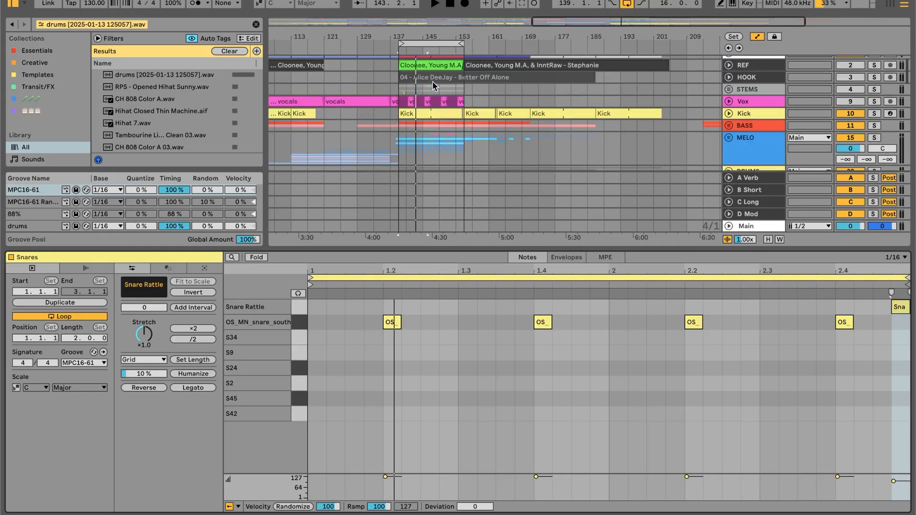
{"action": "scroll", "coordinate": [446, 84], "scroll_direction": "down", "scroll_amount": 5}
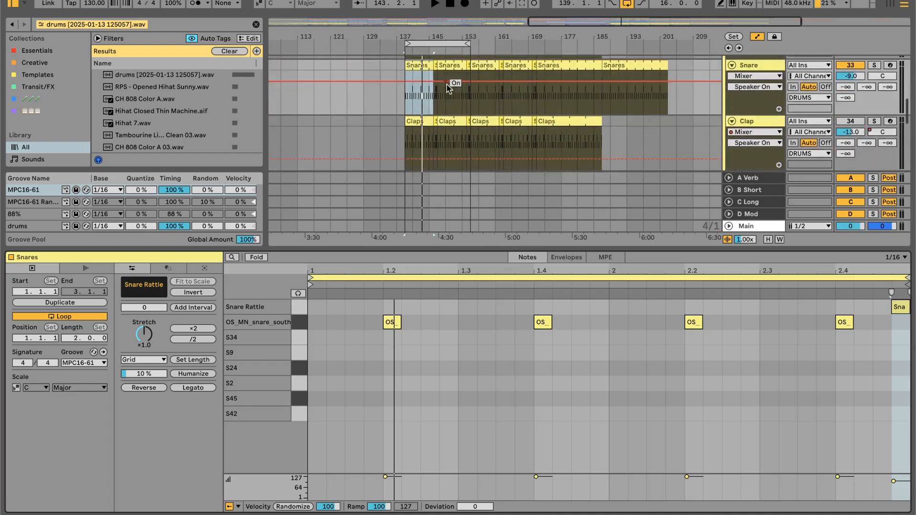
- Return to the Snare track's devices and audition the OS_MN_snare_south and Snare Rattle pads
{"action": "scroll", "coordinate": [447, 88], "scroll_direction": "down", "scroll_amount": 3}
{"action": "key", "text": "shift+Tab"}
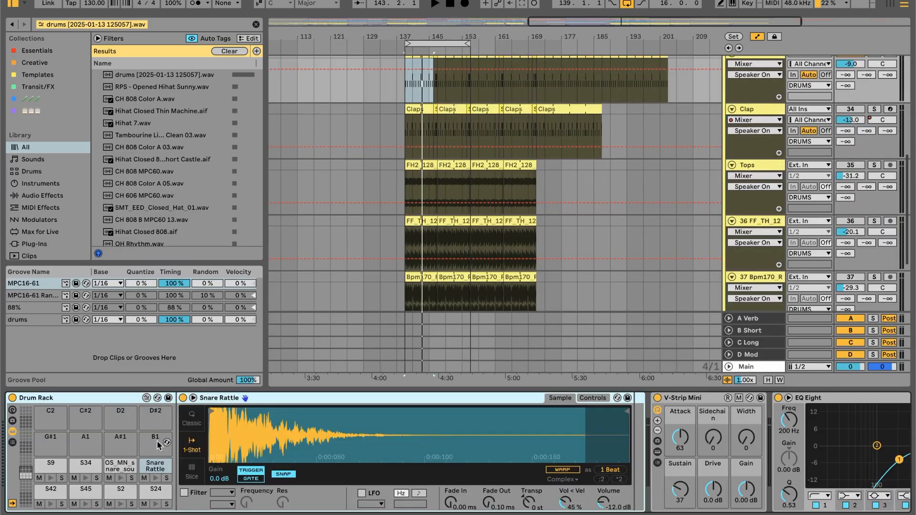
{"action": "left_click", "coordinate": [120, 479]}
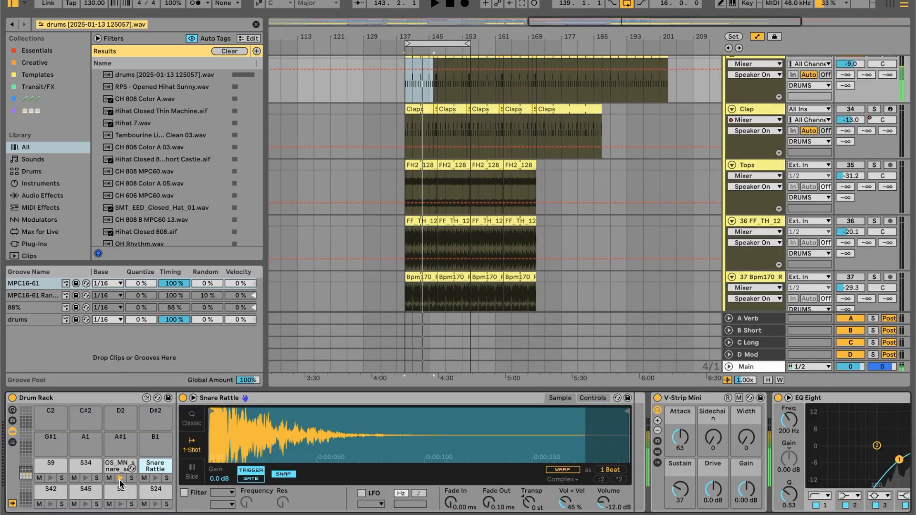
{"action": "left_click", "coordinate": [156, 478]}
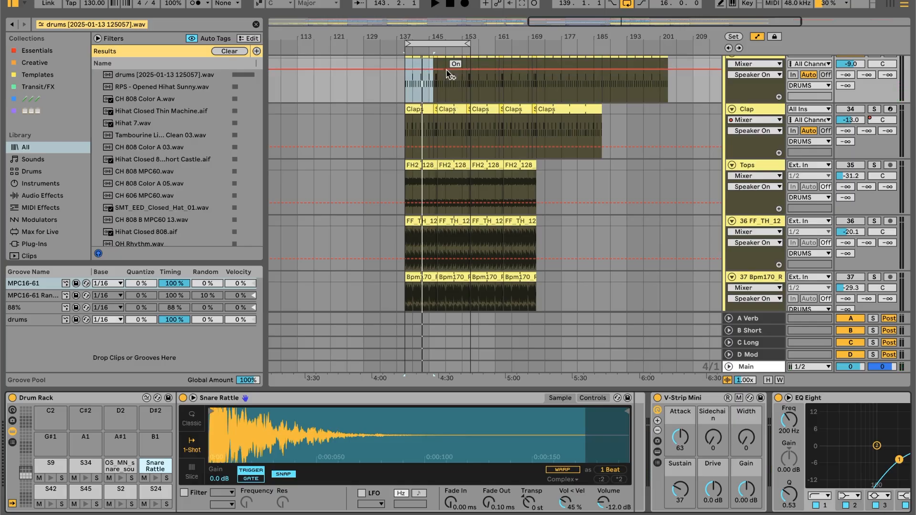
- Inspect the notes of the bar 146 Snares fill clips on the Clap and Snare tracks, play the snare fill, and return to Snare's devices
{"action": "left_click_drag", "start_coordinate": [441, 35], "coordinate": [387, 139]}
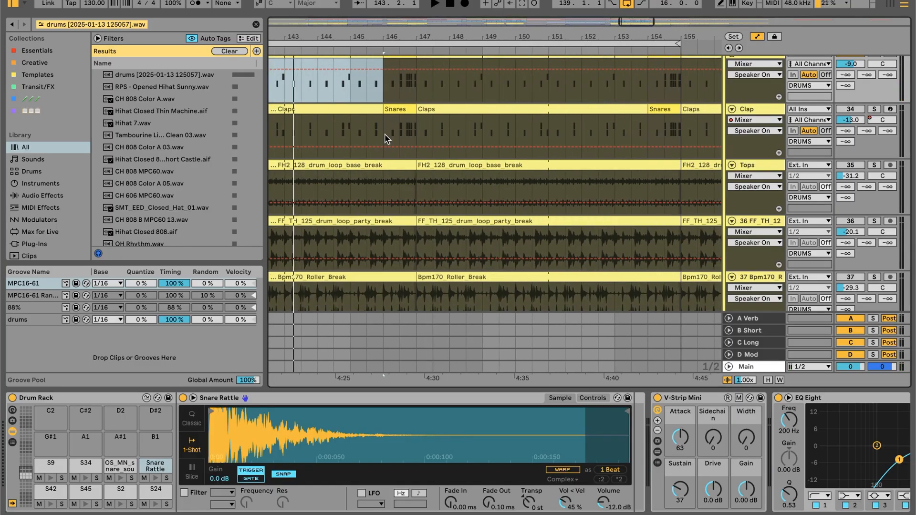
{"action": "double_click", "coordinate": [398, 108]}
{"action": "scroll", "coordinate": [398, 107], "scroll_direction": "up", "scroll_amount": 2}
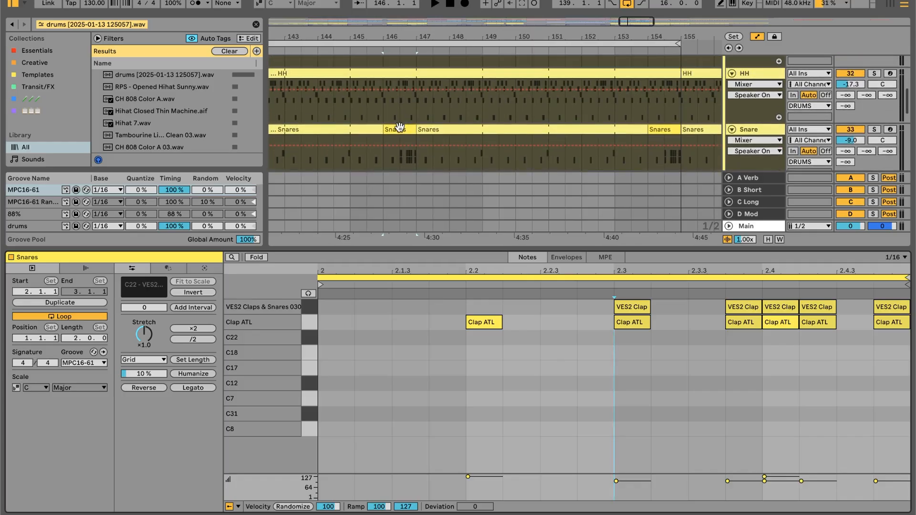
{"action": "left_click", "coordinate": [400, 129]}
{"action": "key", "text": "space"}
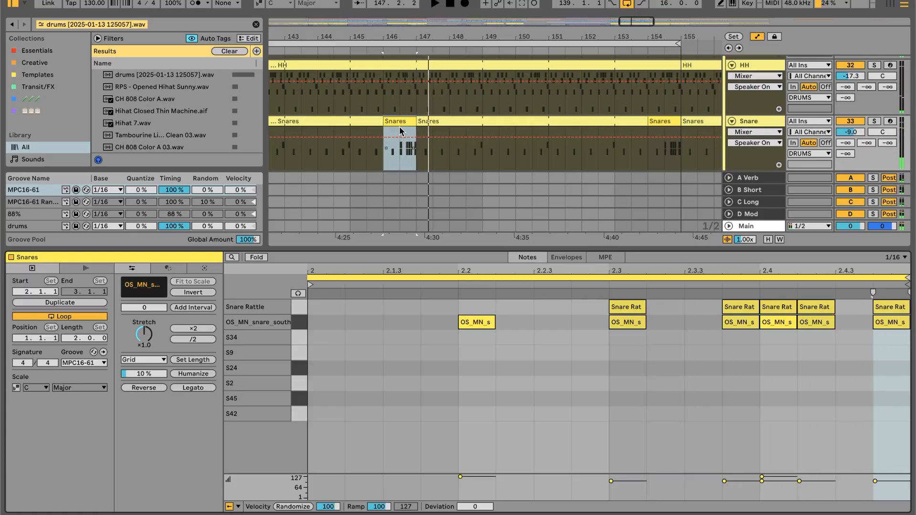
{"action": "left_click_drag", "start_coordinate": [398, 38], "coordinate": [398, 10]}
{"action": "left_click", "coordinate": [759, 121]}
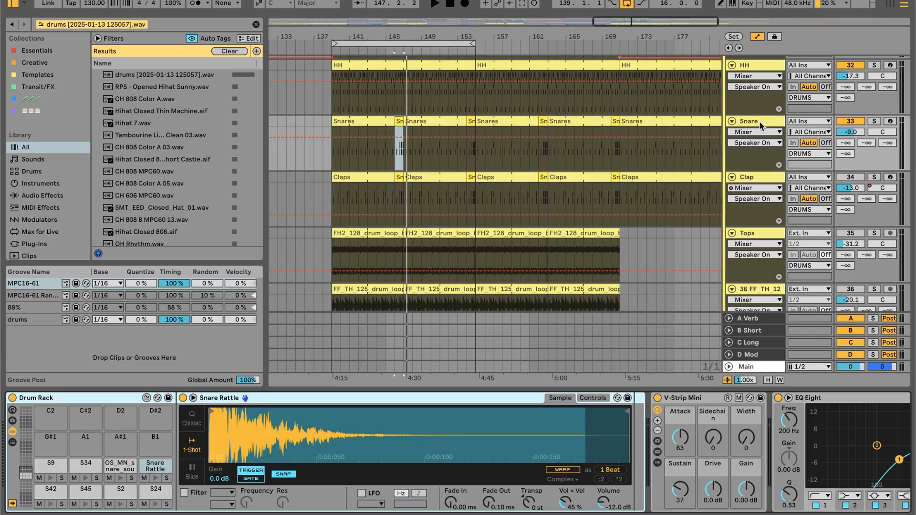
- Review the V-Strip Mini and EQ Eight on the Snare track, enable the Clap track and play the drop with it
{"action": "scroll", "coordinate": [431, 469], "scroll_direction": "down", "scroll_amount": 3}
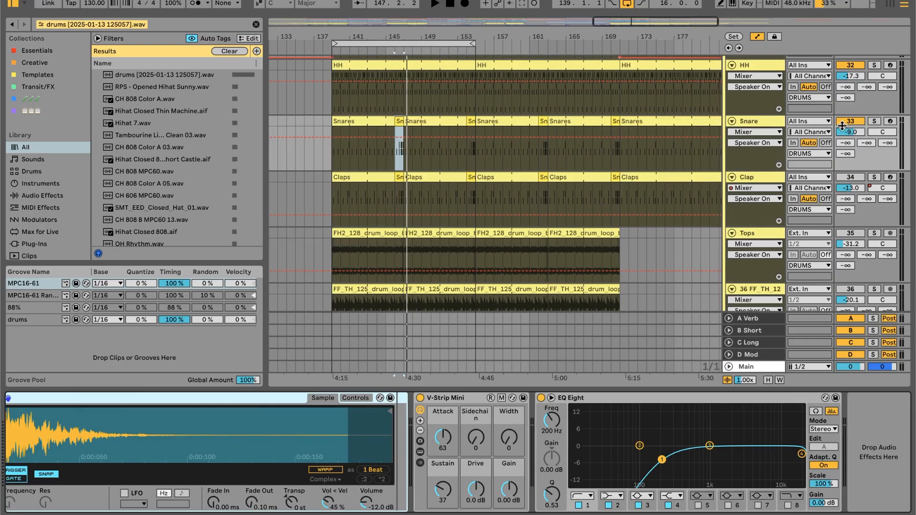
{"action": "left_click", "coordinate": [851, 178]}
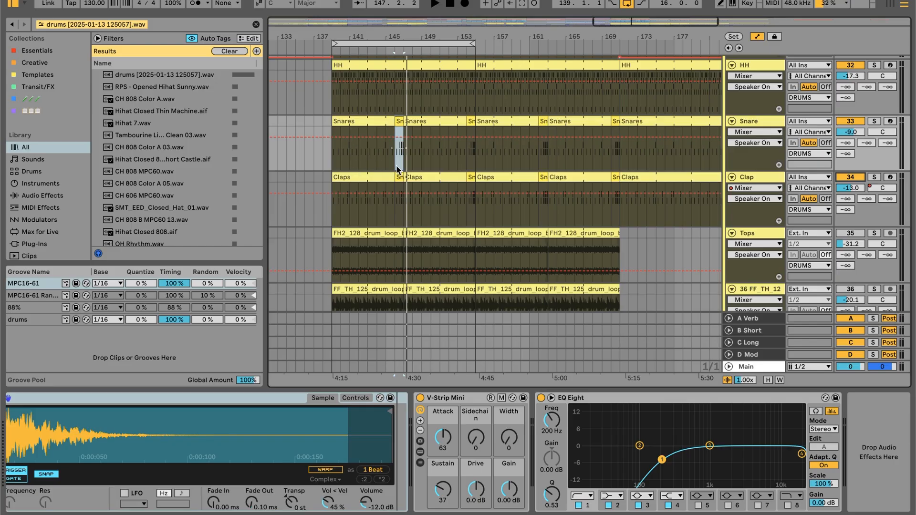
{"action": "key", "text": "space"}
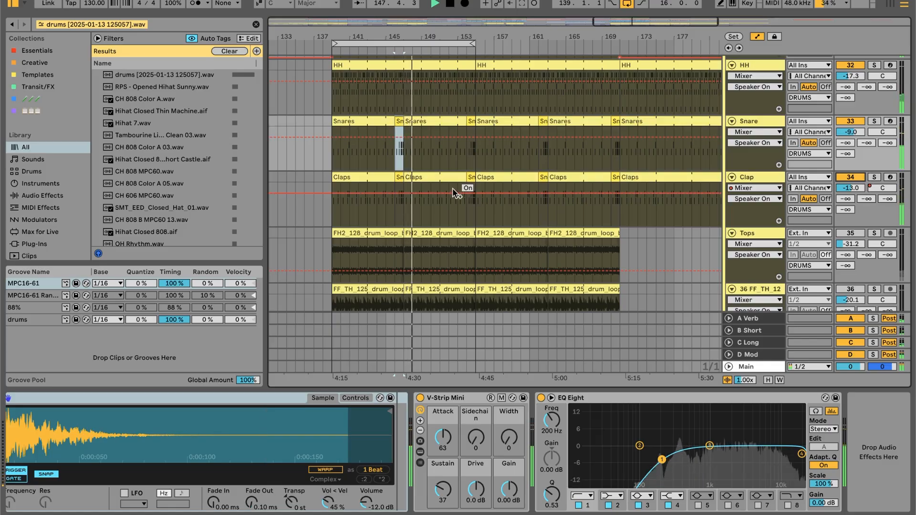
- Solo the Clap track during playback, add the Snare track to the solo, stop playback and clear the solos
{"action": "left_click", "coordinate": [874, 177]}
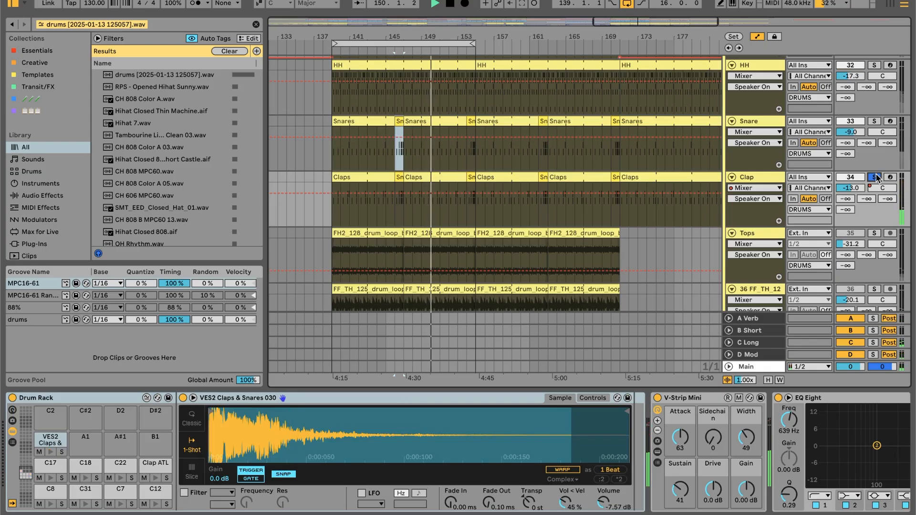
{"action": "left_click", "coordinate": [872, 121]}
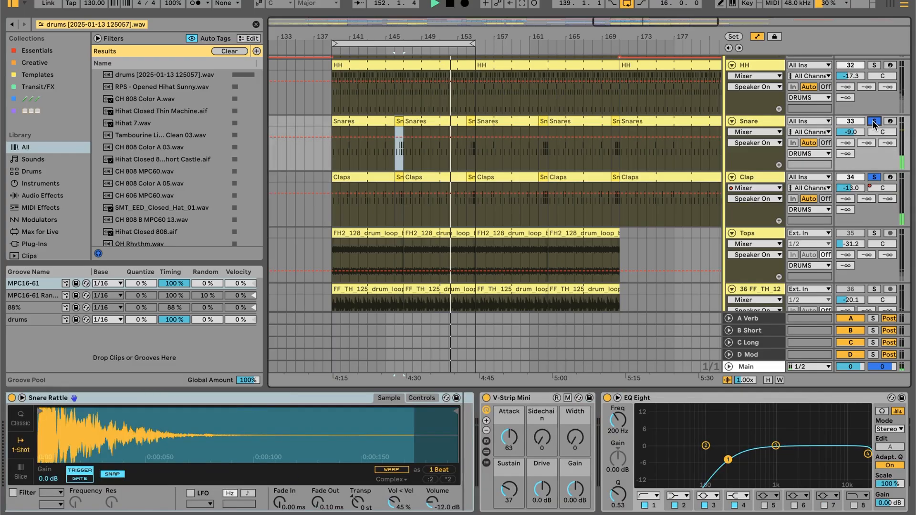
{"action": "key", "text": "space"}
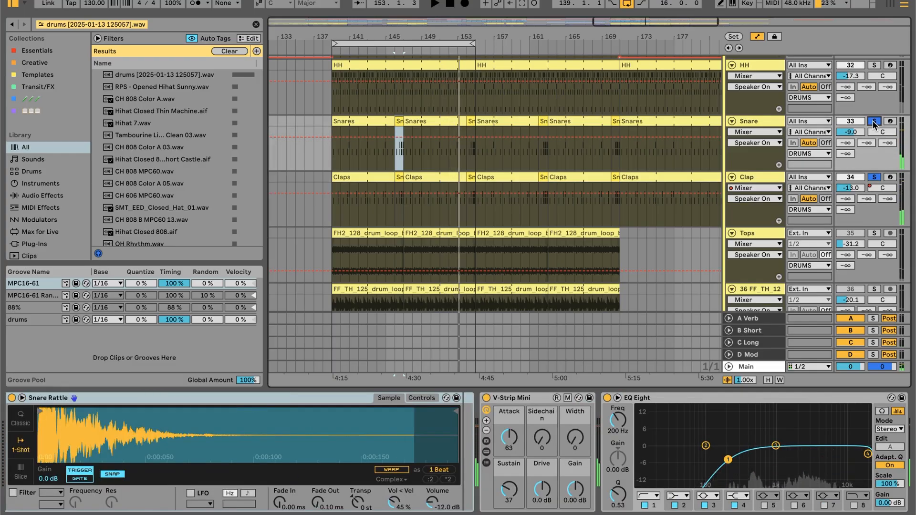
{"action": "left_click", "coordinate": [872, 121]}
- Open the second Claps clip on the Clap track and inspect its Clap ATL and VES2 Claps & Snares 030 notes
{"action": "double_click", "coordinate": [451, 175]}
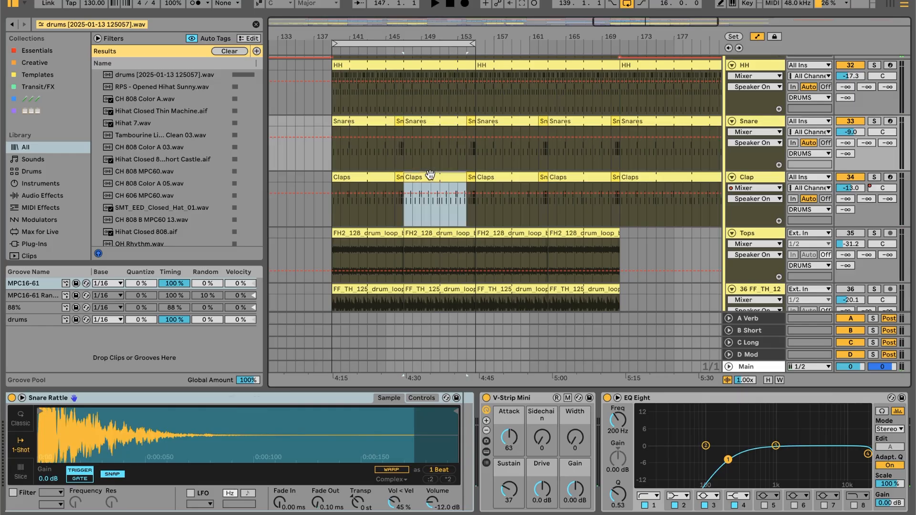
{"action": "left_click", "coordinate": [309, 322]}
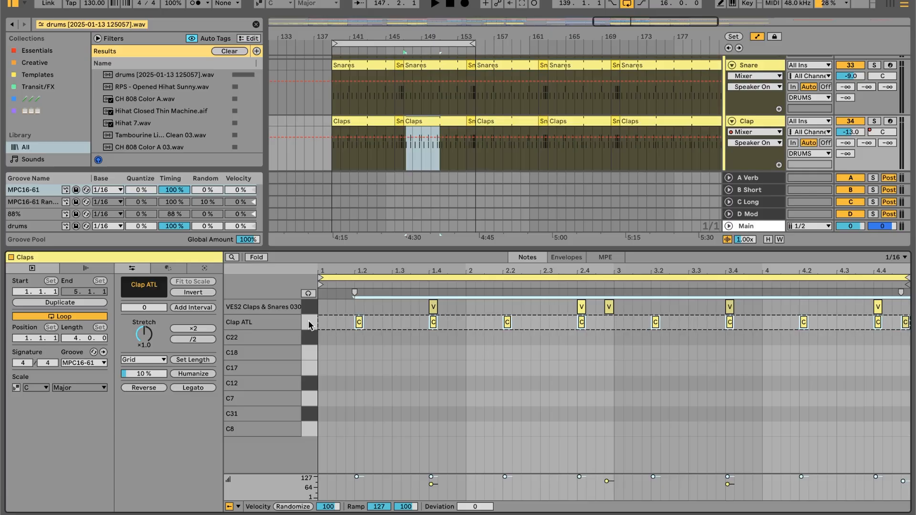
{"action": "left_click", "coordinate": [411, 310]}
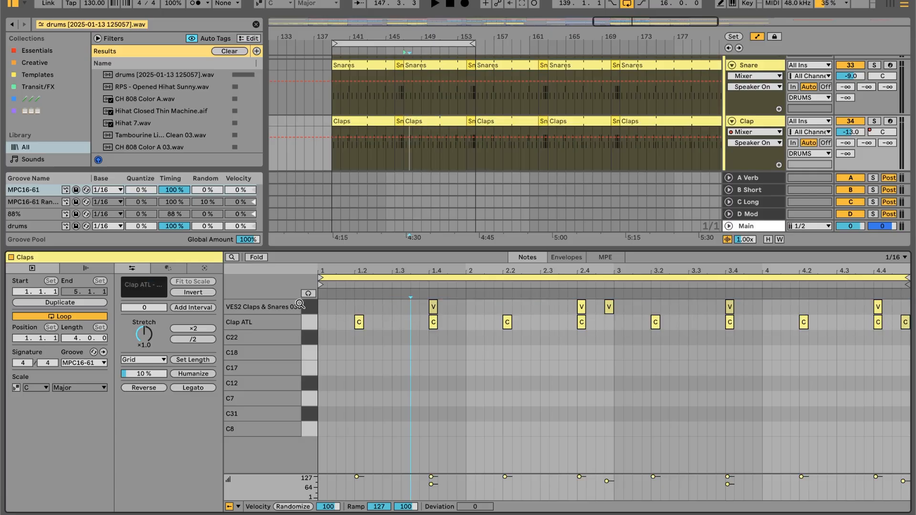
{"action": "left_click_drag", "start_coordinate": [419, 305], "coordinate": [496, 305]}
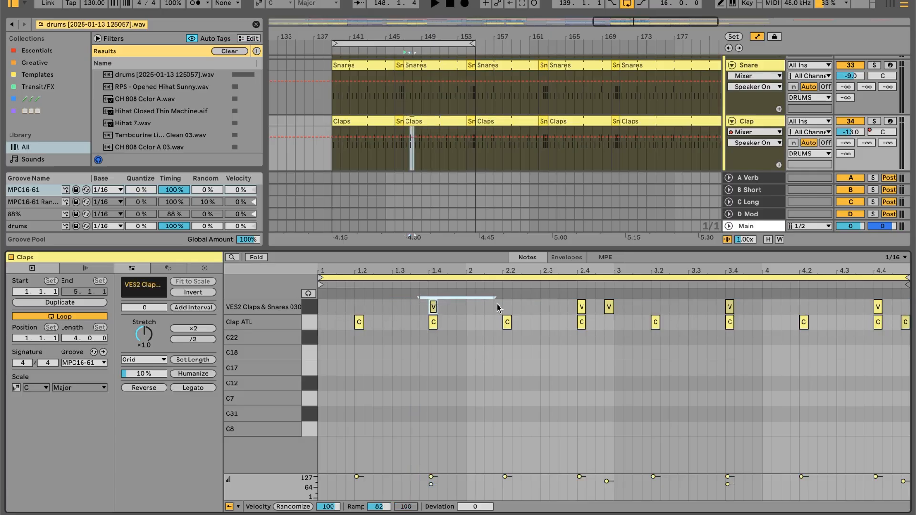
{"action": "left_click", "coordinate": [609, 307]}
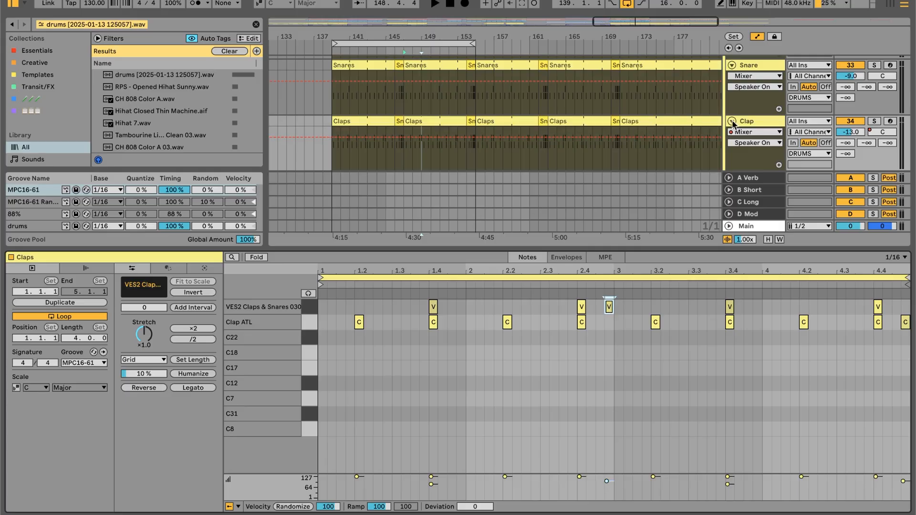
- Show the Clap track's devices and review the V-Strip Mini, including its Width setting, and the EQ Eight
{"action": "left_click", "coordinate": [769, 122]}
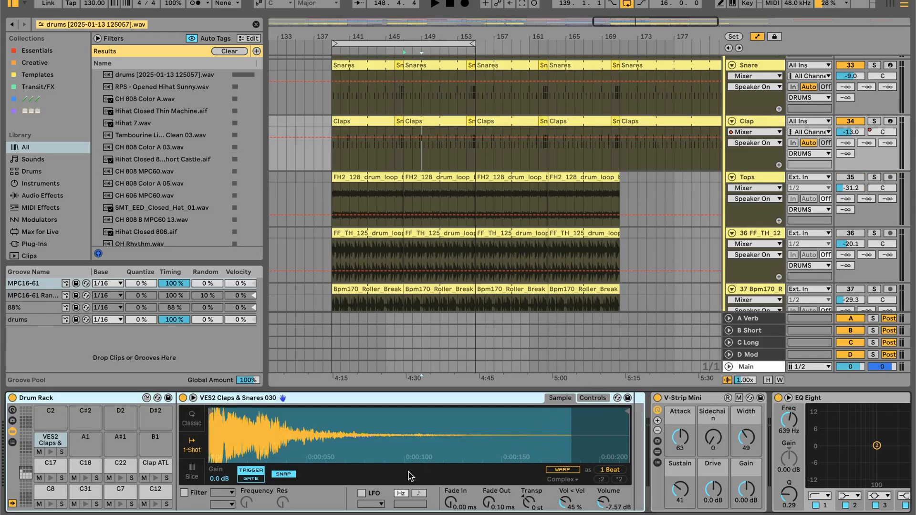
{"action": "scroll", "coordinate": [409, 471], "scroll_direction": "right", "scroll_amount": 5}
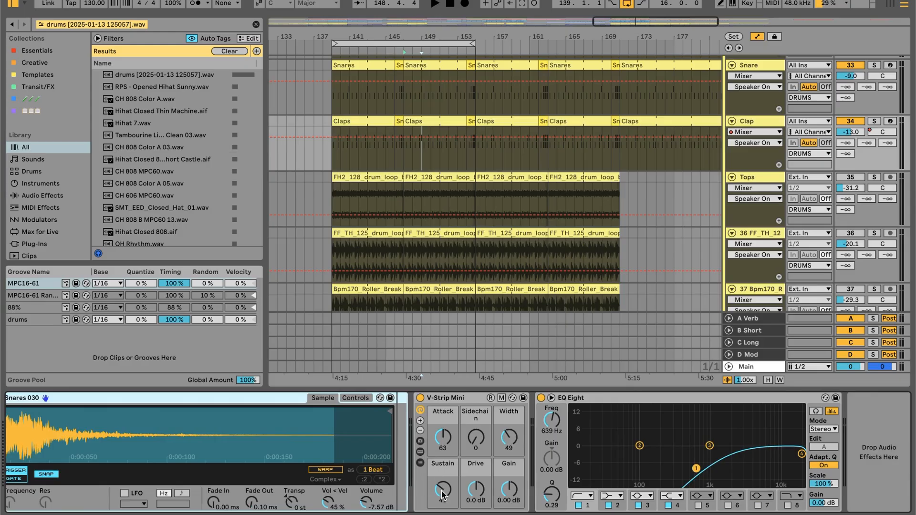
{"action": "left_click", "coordinate": [509, 438]}
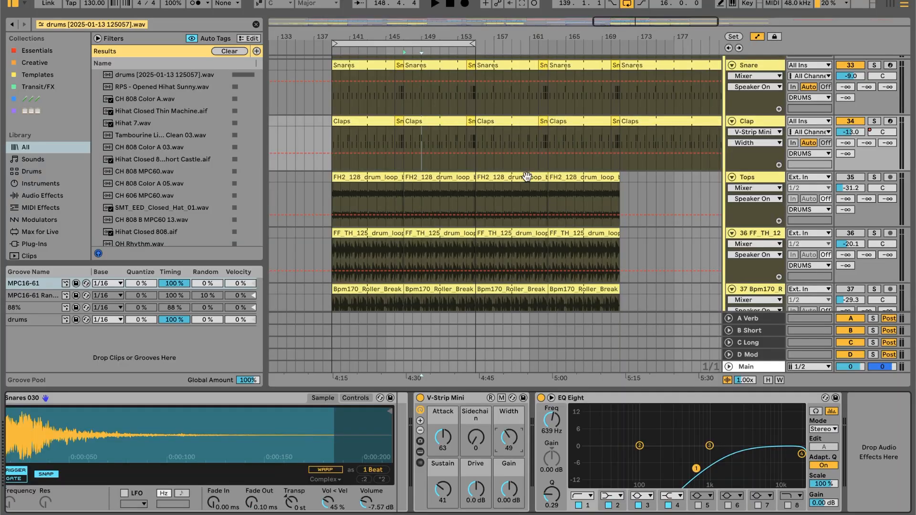
- Play the drop with the open hats, closed hats, snares and claps together, and stop playback
{"action": "scroll", "coordinate": [526, 177], "scroll_direction": "up", "scroll_amount": 6}
{"action": "scroll", "coordinate": [526, 177], "scroll_direction": "left", "scroll_amount": 1}
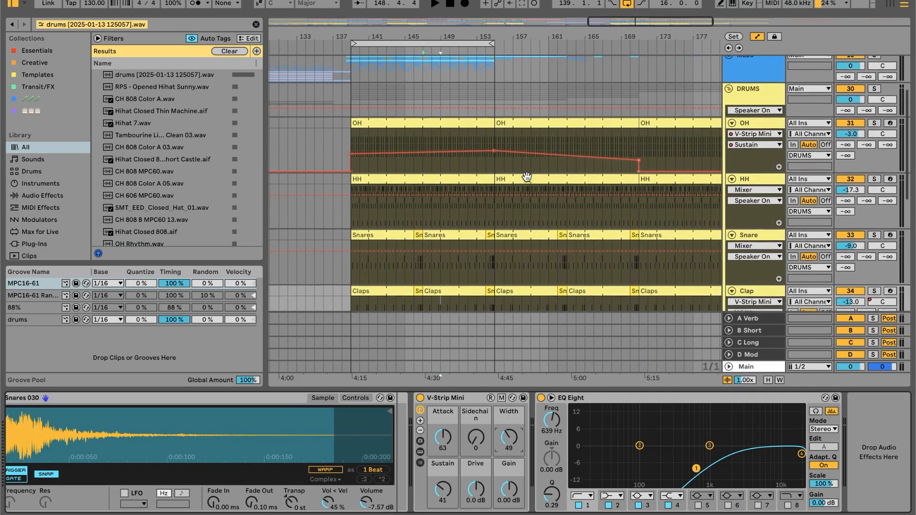
{"action": "scroll", "coordinate": [527, 177], "scroll_direction": "down", "scroll_amount": 1}
{"action": "scroll", "coordinate": [526, 177], "scroll_direction": "right", "scroll_amount": 1}
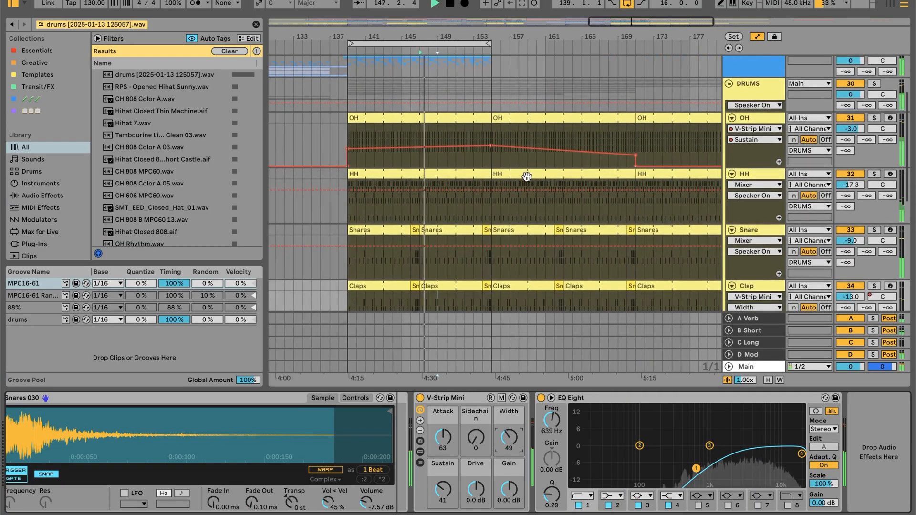
{"action": "key", "text": "space"}
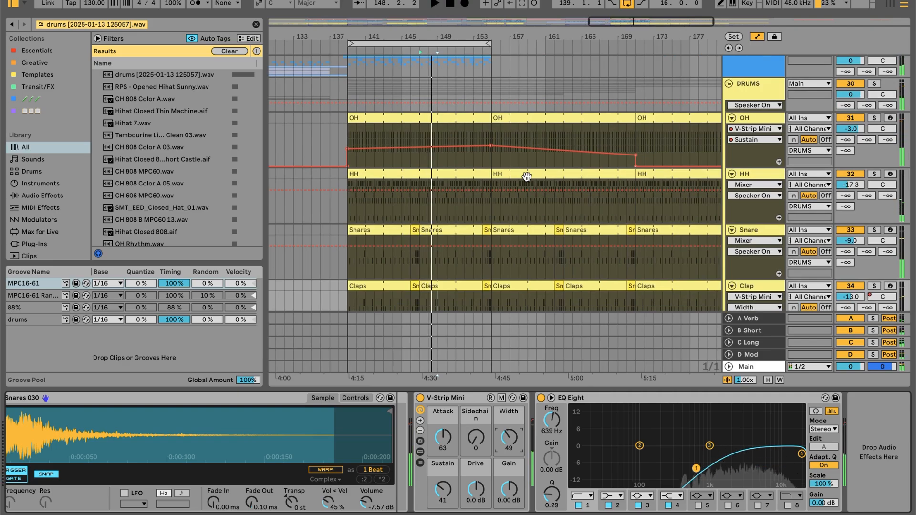
- Enable the Tops track and play it in the drop, solo it to hear the loop alone, and clear the solo
{"action": "scroll", "coordinate": [527, 176], "scroll_direction": "down", "scroll_amount": 10}
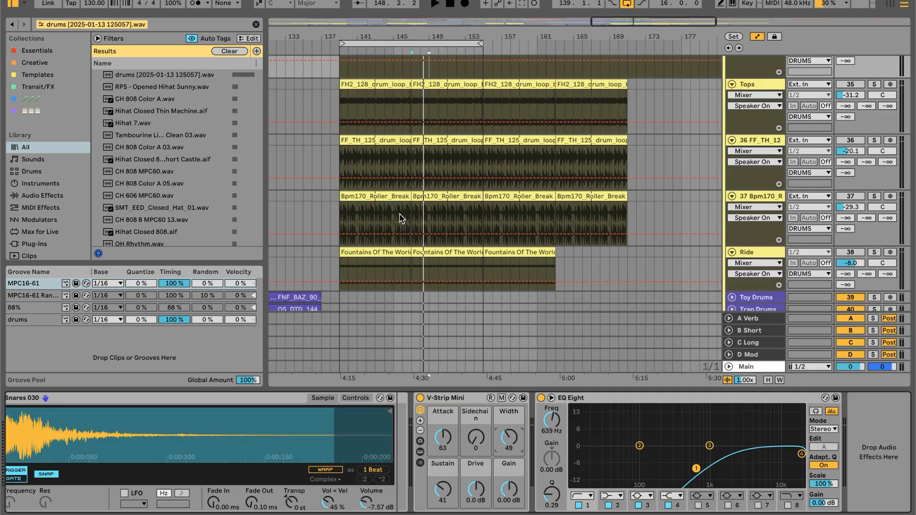
{"action": "left_click", "coordinate": [850, 84]}
{"action": "key", "text": "space"}
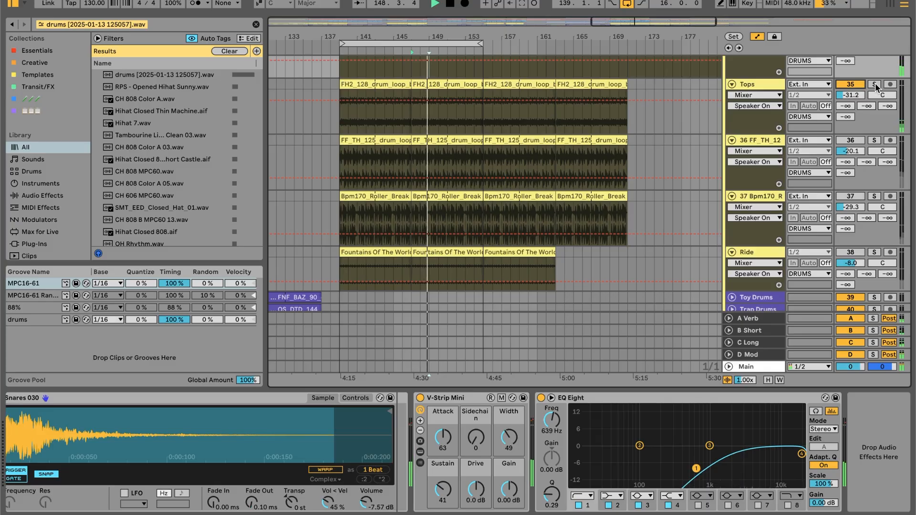
{"action": "left_click", "coordinate": [874, 85]}
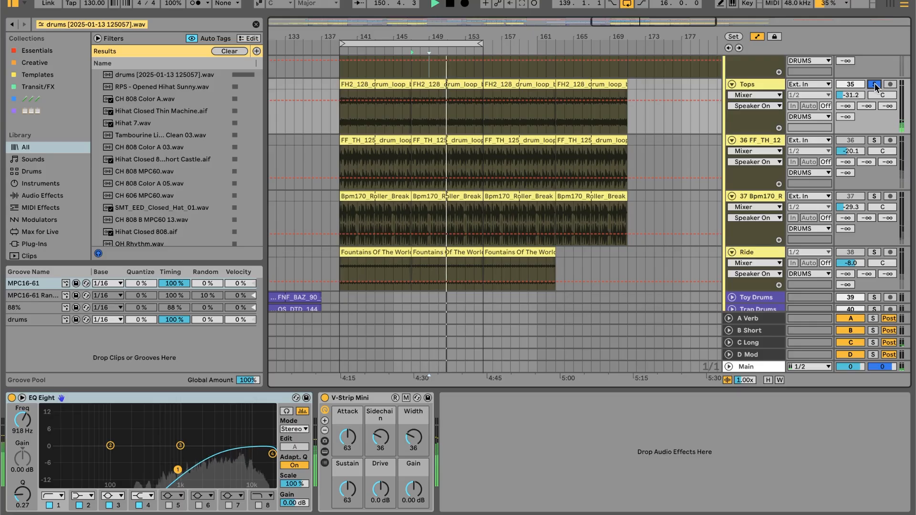
{"action": "key", "text": "space"}
{"action": "left_click", "coordinate": [875, 85]}
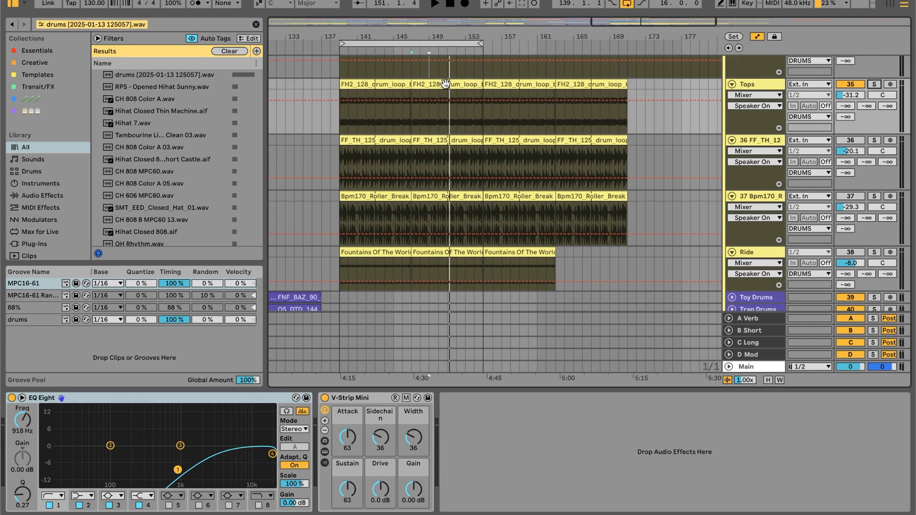
- Open the second FH2_128_drum_loop_base_break clip on Tops and examine its Beats warp mode and transient loop mode options
{"action": "scroll", "coordinate": [445, 84], "scroll_direction": "up", "scroll_amount": 5}
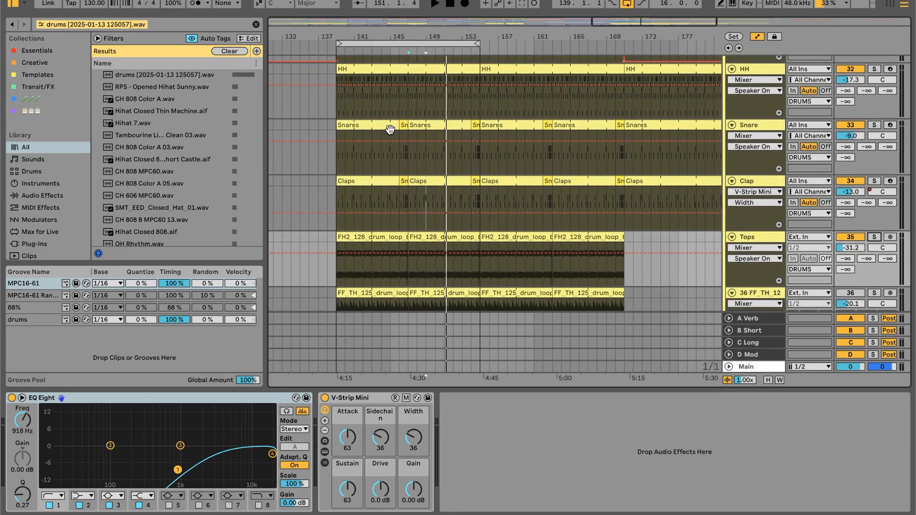
{"action": "scroll", "coordinate": [390, 130], "scroll_direction": "down", "scroll_amount": 3}
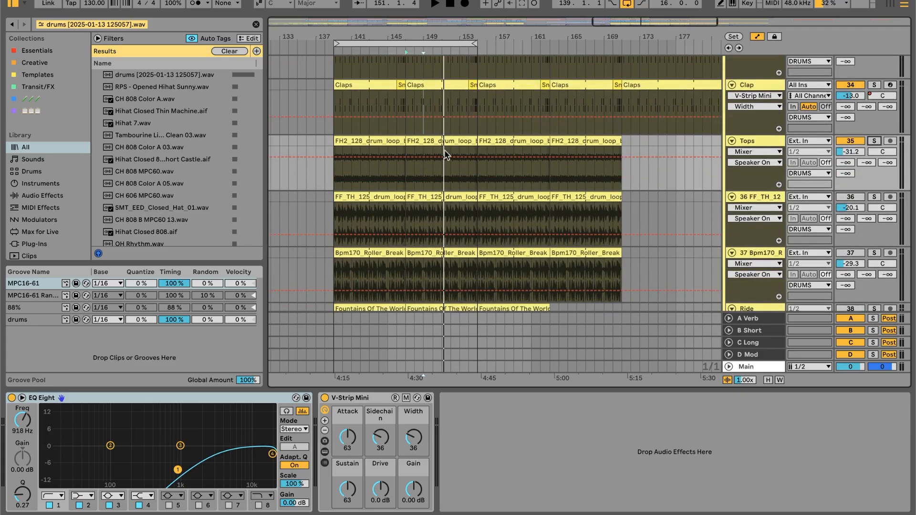
{"action": "scroll", "coordinate": [445, 173], "scroll_direction": "down", "scroll_amount": 1}
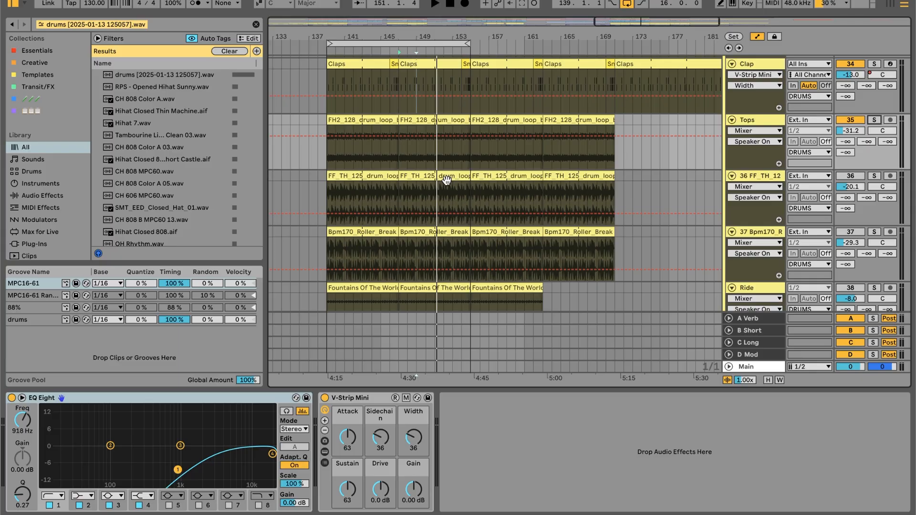
{"action": "double_click", "coordinate": [425, 120]}
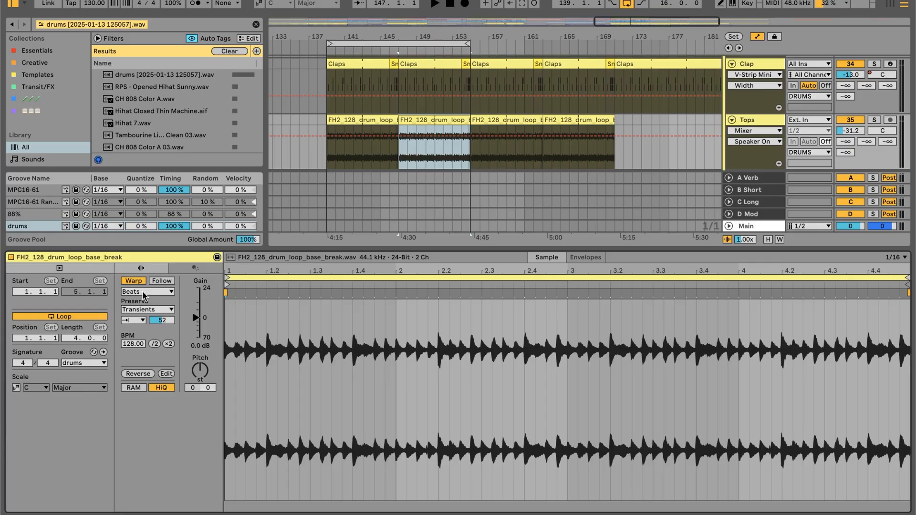
{"action": "left_click", "coordinate": [133, 320]}
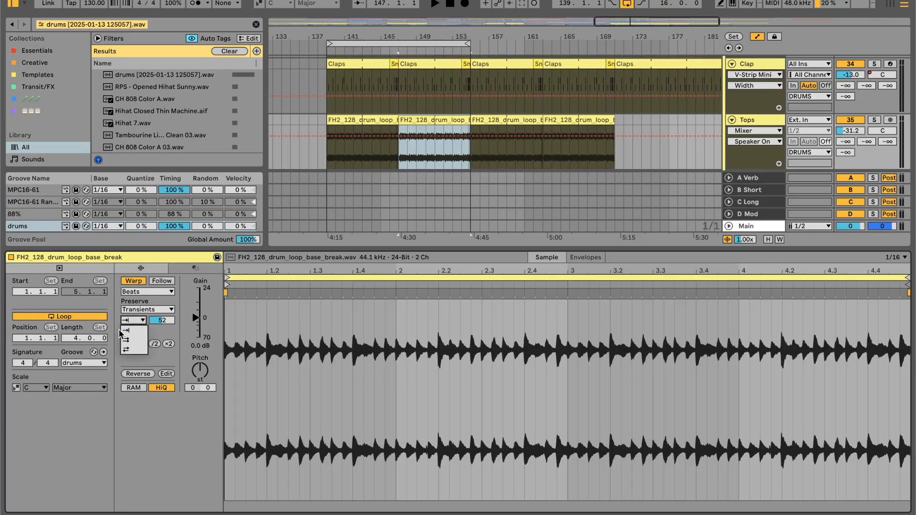
{"action": "left_click", "coordinate": [126, 333]}
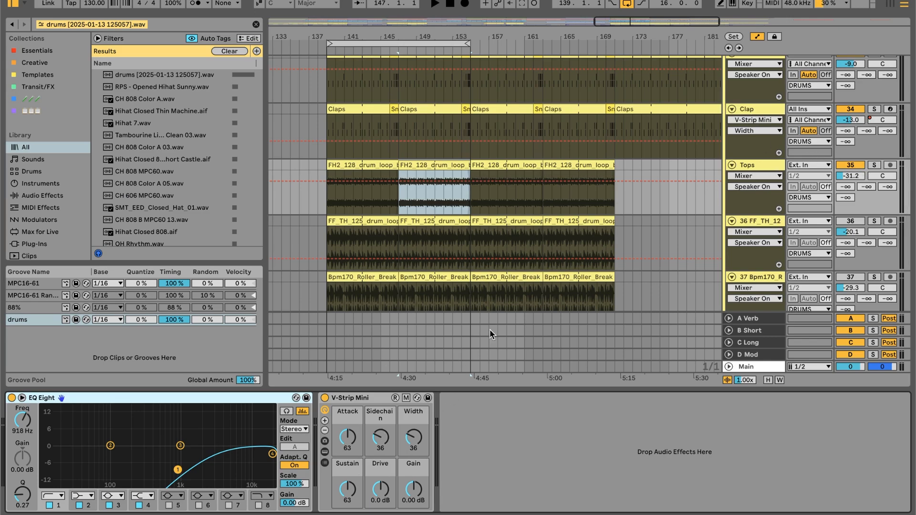
- Show the devices of the FF_TH_12 loop track, enable it, play it in the drop, solo it, and clear the solo
{"action": "left_click", "coordinate": [768, 223]}
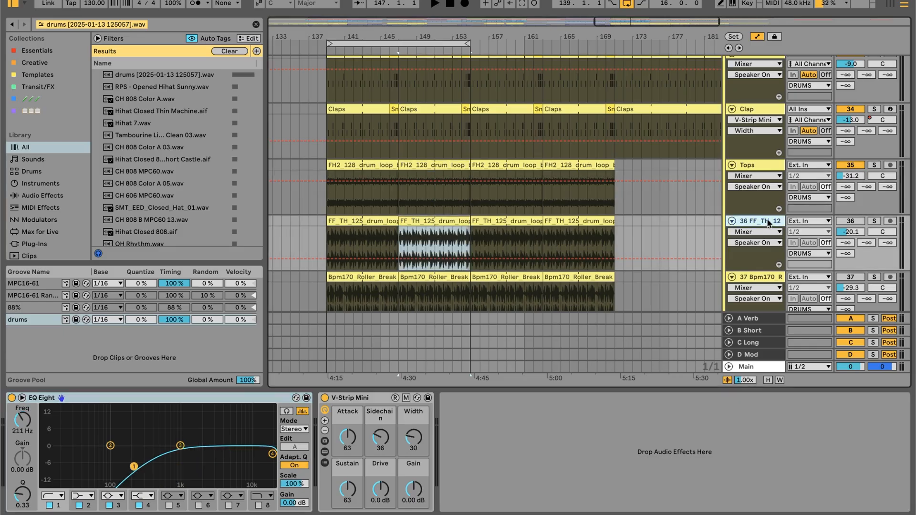
{"action": "left_click", "coordinate": [849, 221]}
{"action": "key", "text": "space"}
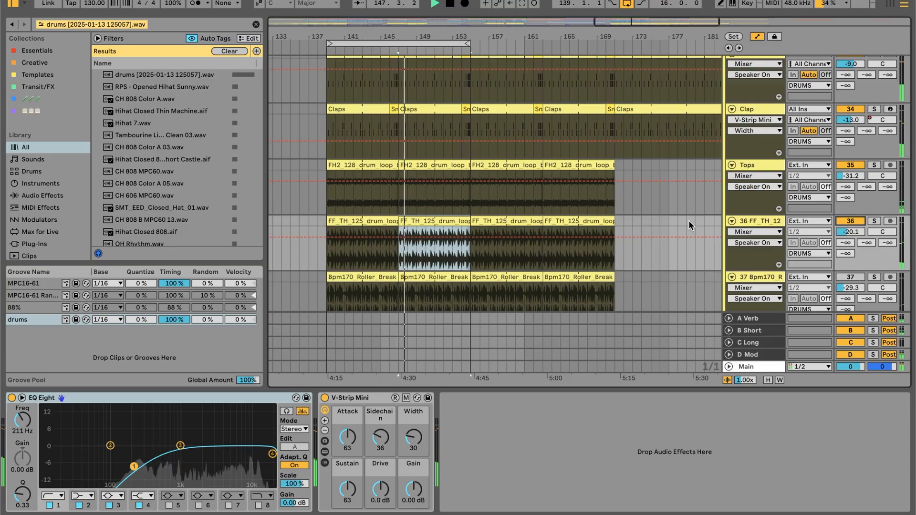
{"action": "left_click", "coordinate": [874, 222]}
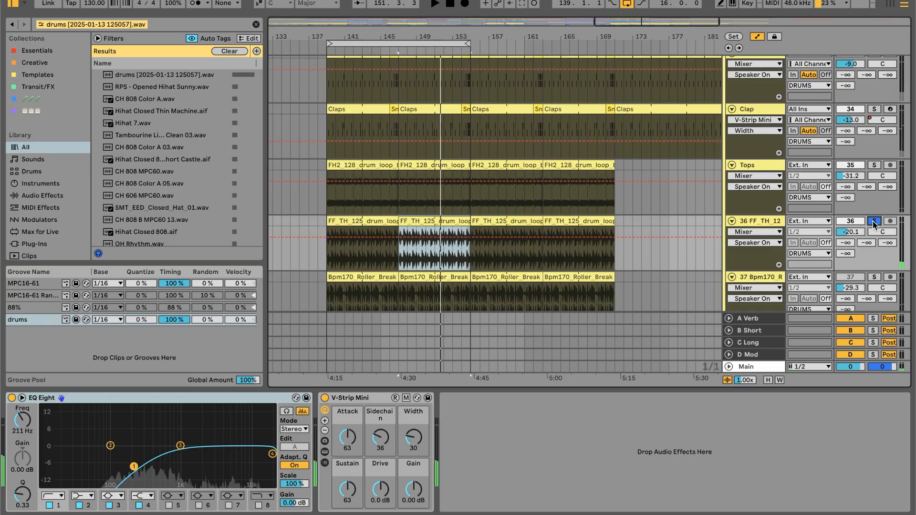
{"action": "left_click", "coordinate": [874, 221]}
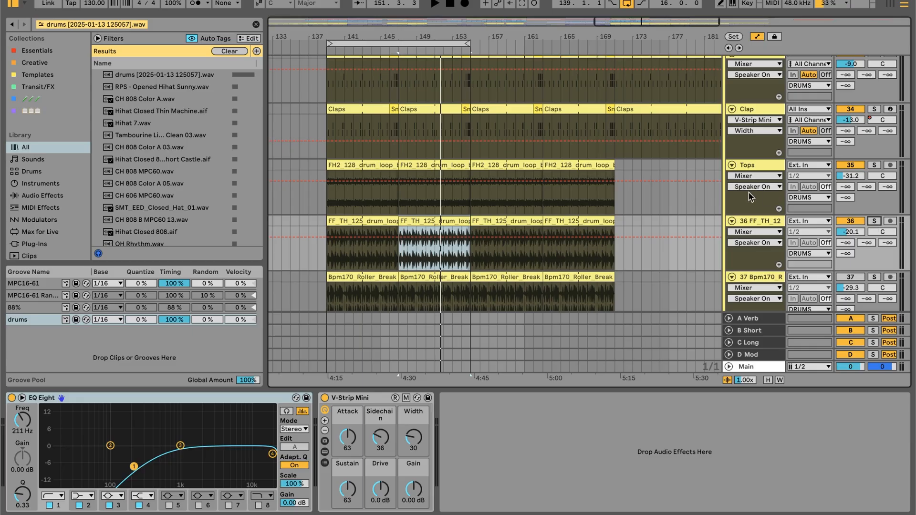
- Enable the Bpm170_R loop track, solo it to hear the loop and show its devices, and stop playback
{"action": "scroll", "coordinate": [750, 195], "scroll_direction": "down", "scroll_amount": 5}
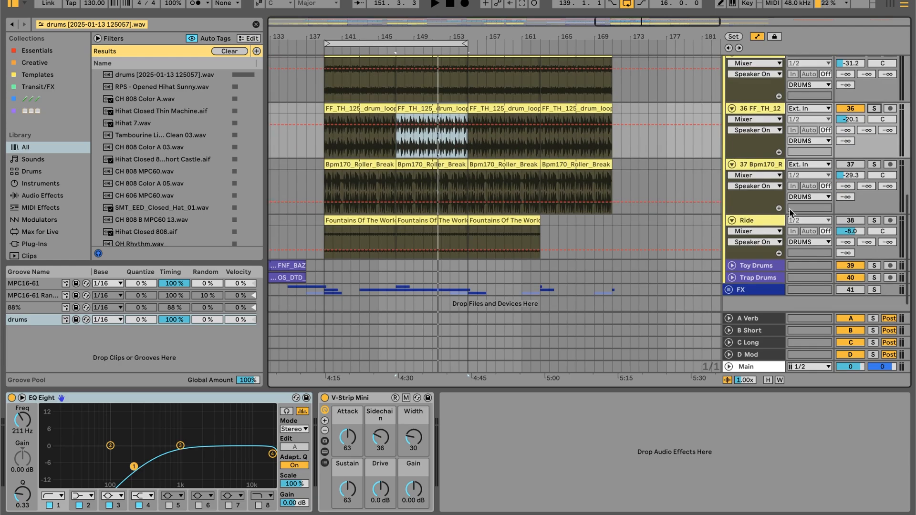
{"action": "left_click", "coordinate": [845, 165]}
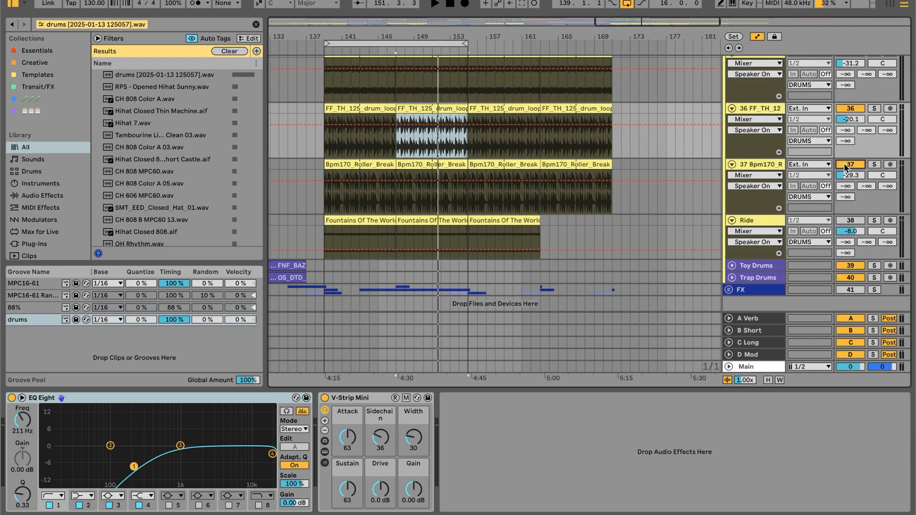
{"action": "left_click", "coordinate": [874, 165]}
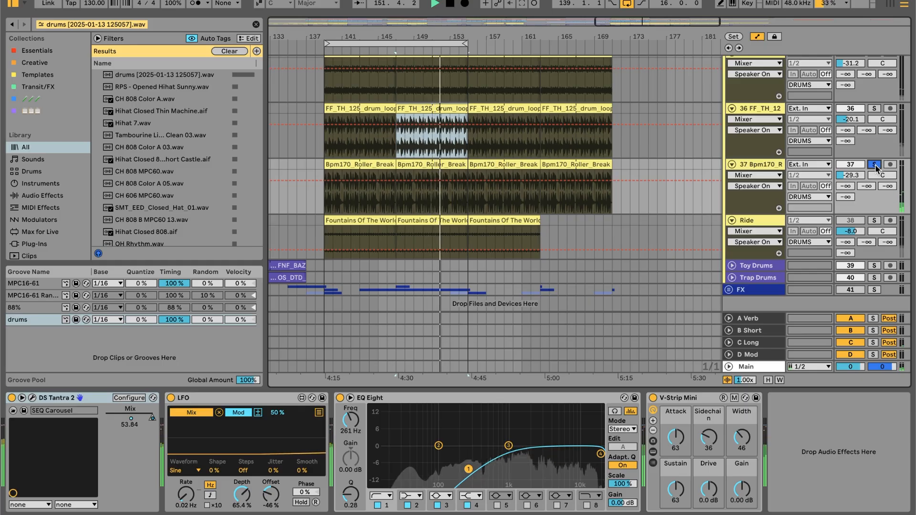
{"action": "key", "text": "space"}
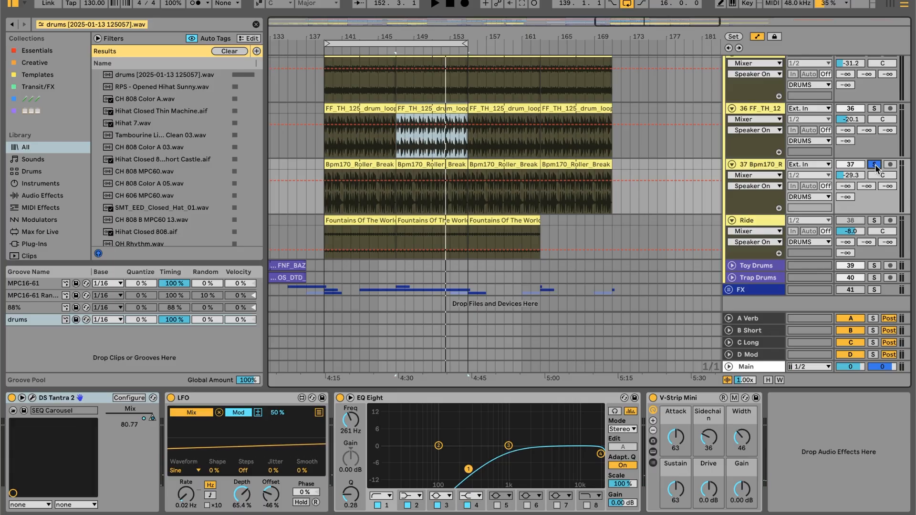
- Clear the Bpm170_R solo, enable the Ride track and play it in the drop, solo it to hear it alone, clear its solo, and stop playback
{"action": "left_click", "coordinate": [875, 164]}
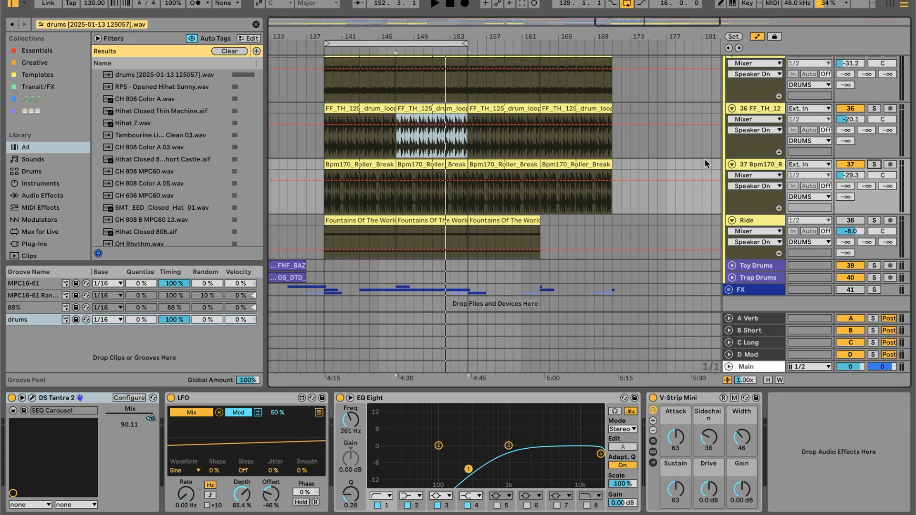
{"action": "scroll", "coordinate": [546, 196], "scroll_direction": "down", "scroll_amount": 1}
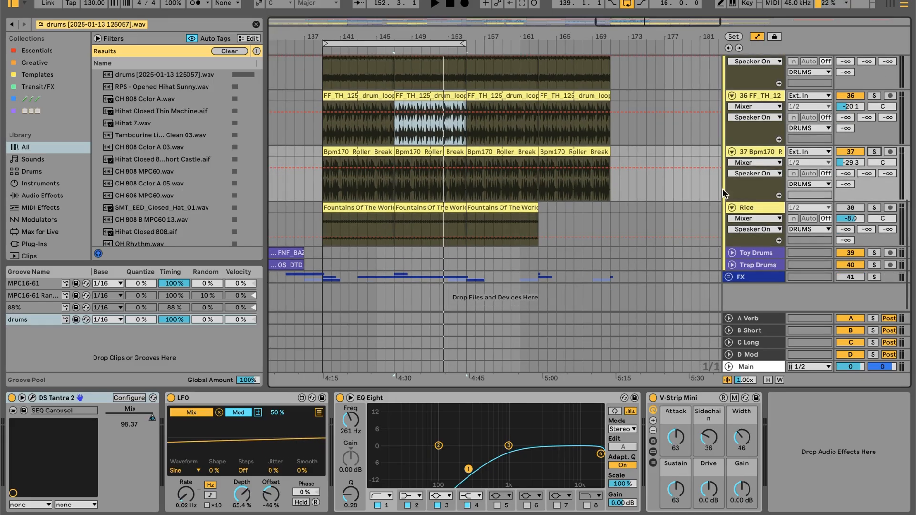
{"action": "left_click", "coordinate": [847, 213]}
{"action": "key", "text": "space"}
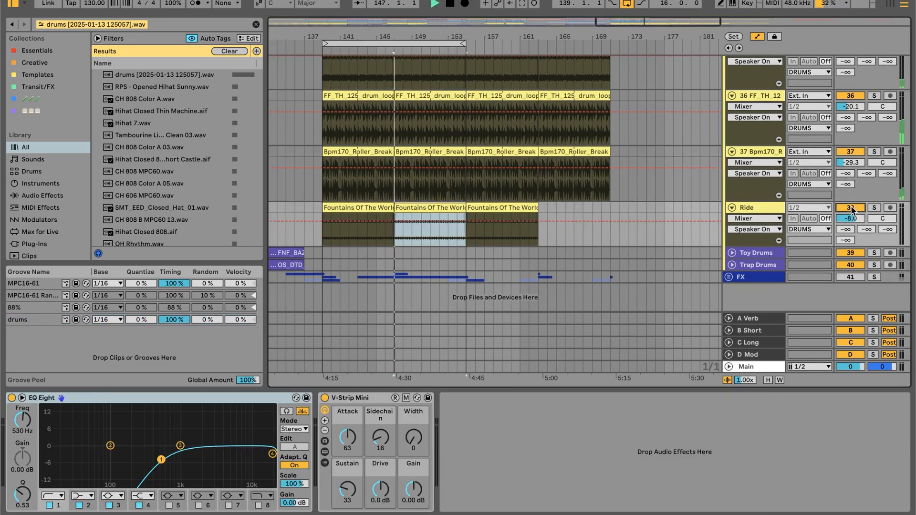
{"action": "left_click", "coordinate": [875, 208]}
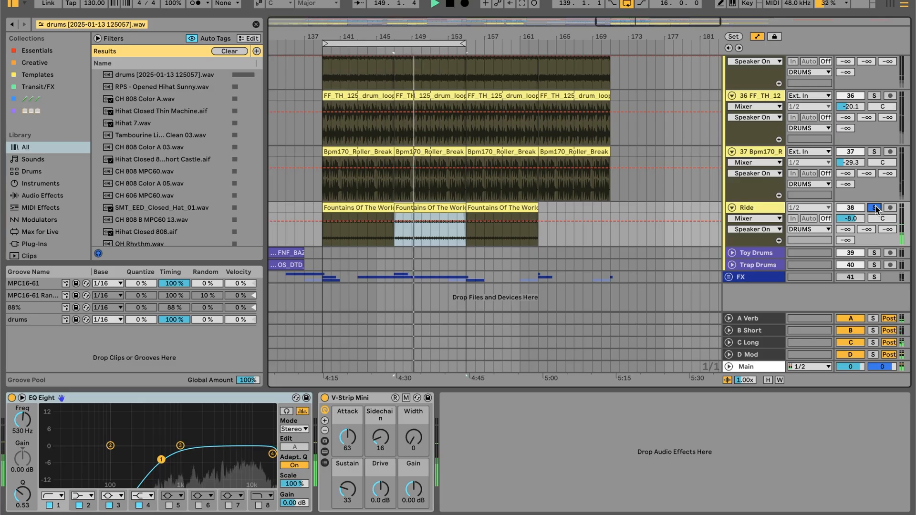
{"action": "left_click", "coordinate": [875, 208]}
{"action": "key", "text": "space"}
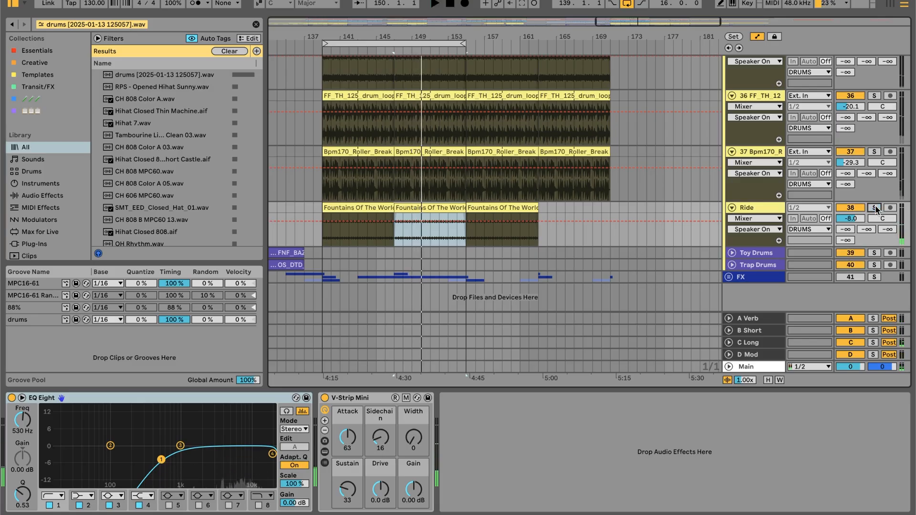
{"action": "left_click_drag", "start_coordinate": [364, 37], "coordinate": [576, 36]}
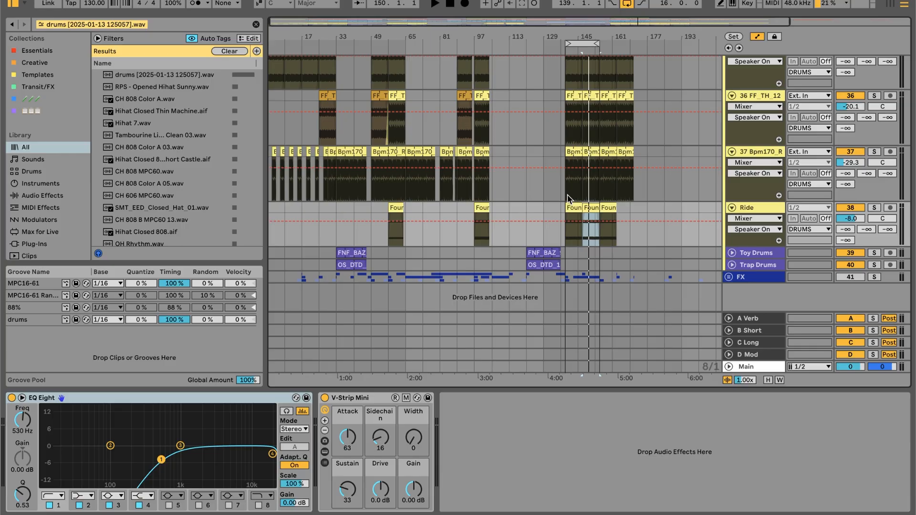
{"action": "scroll", "coordinate": [567, 198], "scroll_direction": "up", "scroll_amount": 2}
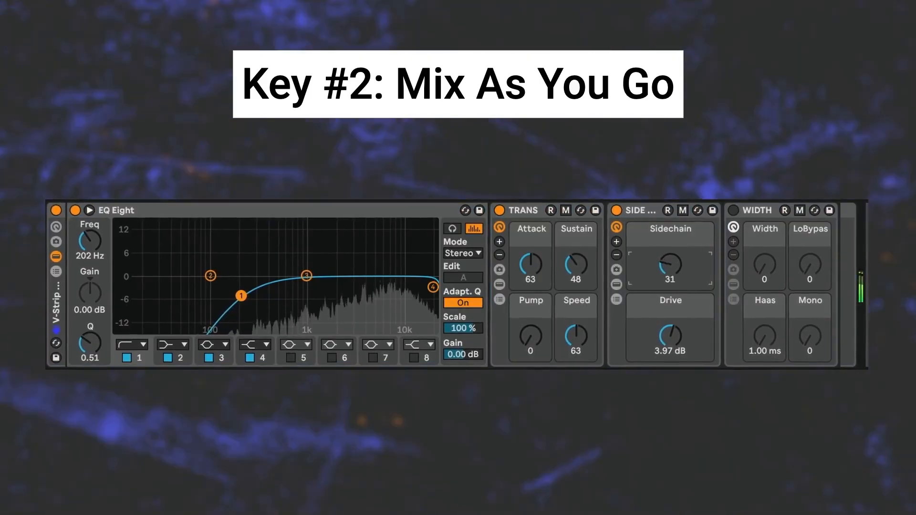
- Shape the V-Strip rack with Sidechain 52, Attack 67 and Sustain 37, and set the EQ Eight low cut to 250 Hz with Q 0.47
{"action": "left_click_drag", "start_coordinate": [671, 266], "coordinate": [670, 250]}
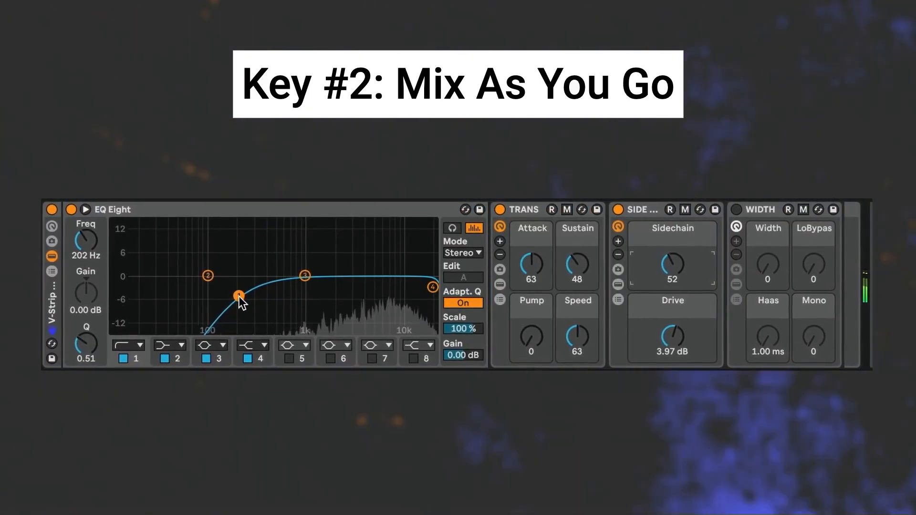
{"action": "mouse_move", "coordinate": [240, 300]}
{"action": "left_mouse_down"}
{"action": "mouse_move", "coordinate": [259, 306]}
{"action": "mouse_move", "coordinate": [242, 297]}
{"action": "left_mouse_up"}
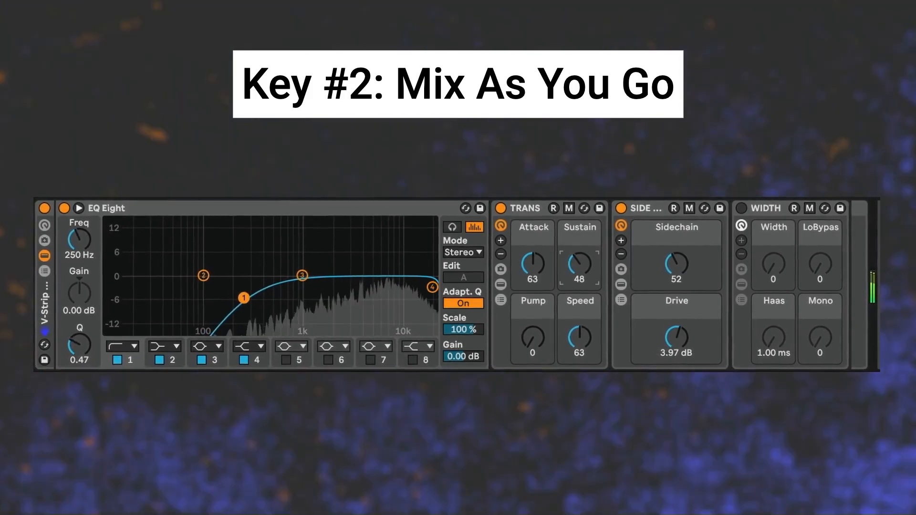
{"action": "left_click_drag", "start_coordinate": [578, 264], "coordinate": [578, 277]}
{"action": "mouse_move", "coordinate": [535, 262]}
{"action": "left_mouse_down"}
{"action": "mouse_move", "coordinate": [535, 251]}
{"action": "mouse_move", "coordinate": [535, 262]}
{"action": "left_mouse_up"}
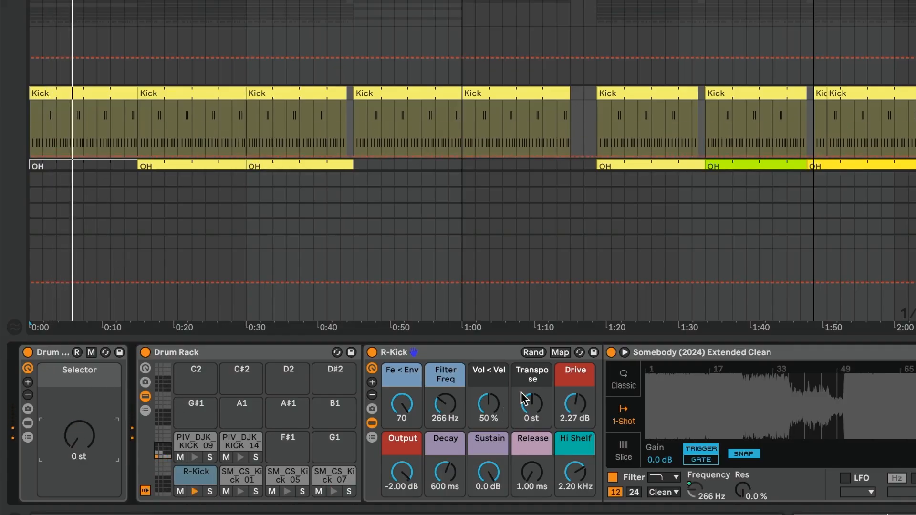
- Look over the playing arrangement from the drum tracks through the bass, melody, vocal and FX groups
{"action": "left_click_drag", "start_coordinate": [691, 405], "coordinate": [692, 453]}
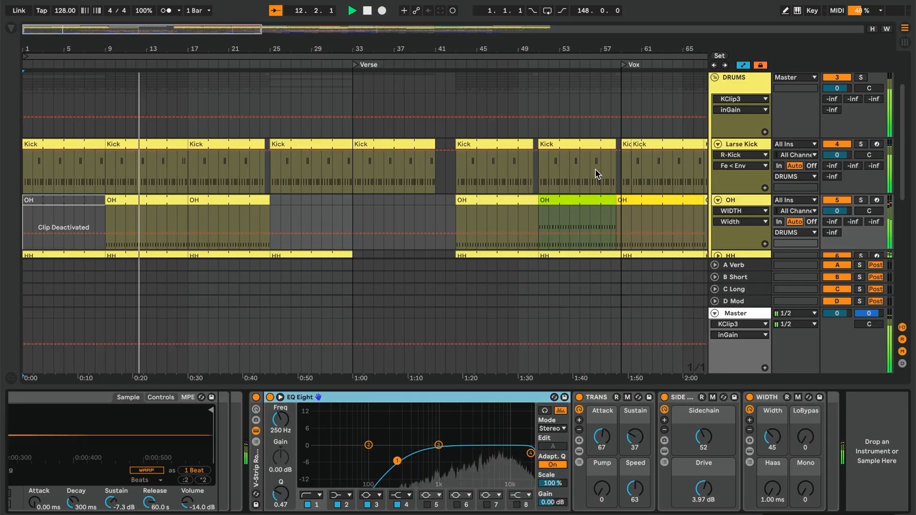
{"action": "scroll", "coordinate": [596, 174], "scroll_direction": "down", "scroll_amount": 10}
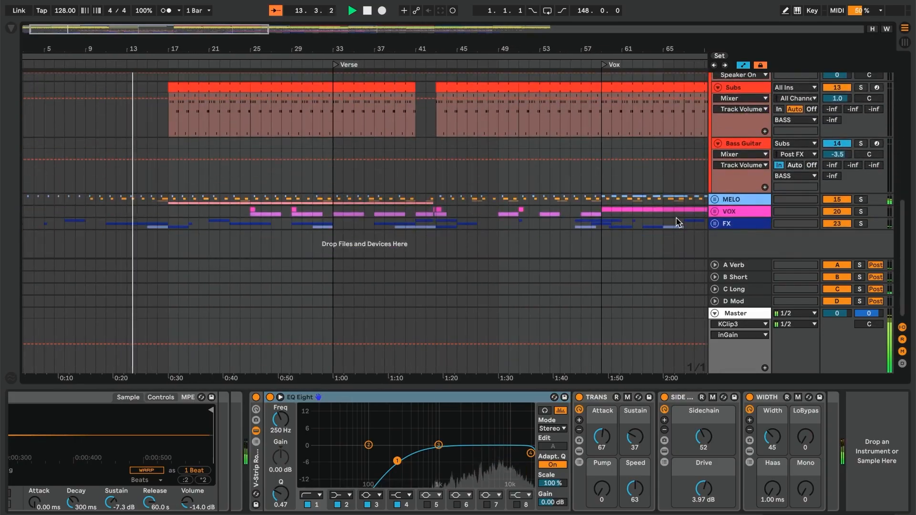
{"action": "scroll", "coordinate": [677, 222], "scroll_direction": "up", "scroll_amount": 5}
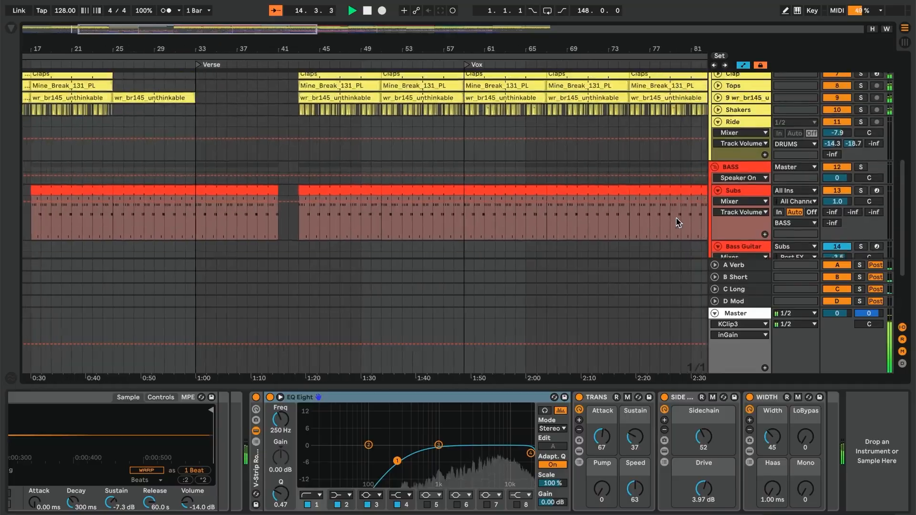
{"action": "scroll", "coordinate": [678, 223], "scroll_direction": "up", "scroll_amount": 8}
{"action": "scroll", "coordinate": [678, 223], "scroll_direction": "right", "scroll_amount": 10}
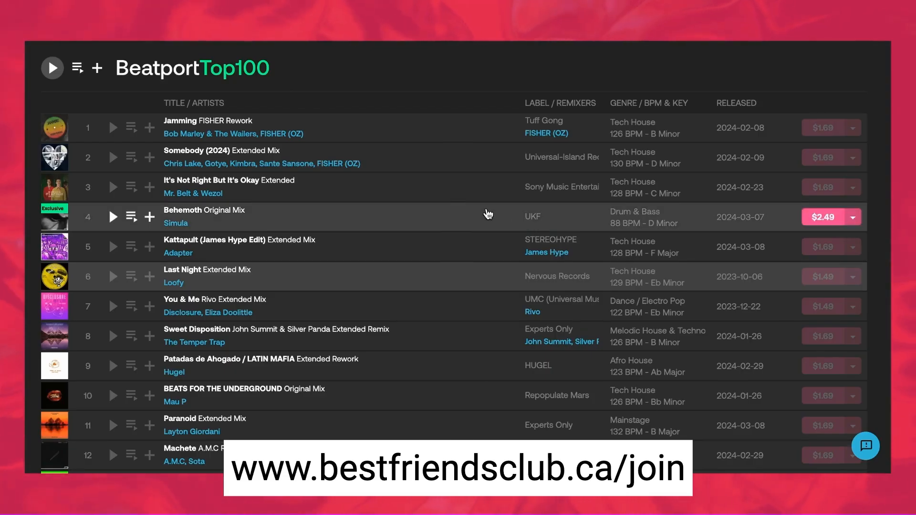
- Switch to Beatport and browse down through the Top 100 chart
{"action": "scroll", "coordinate": [488, 213], "scroll_direction": "down", "scroll_amount": 10}
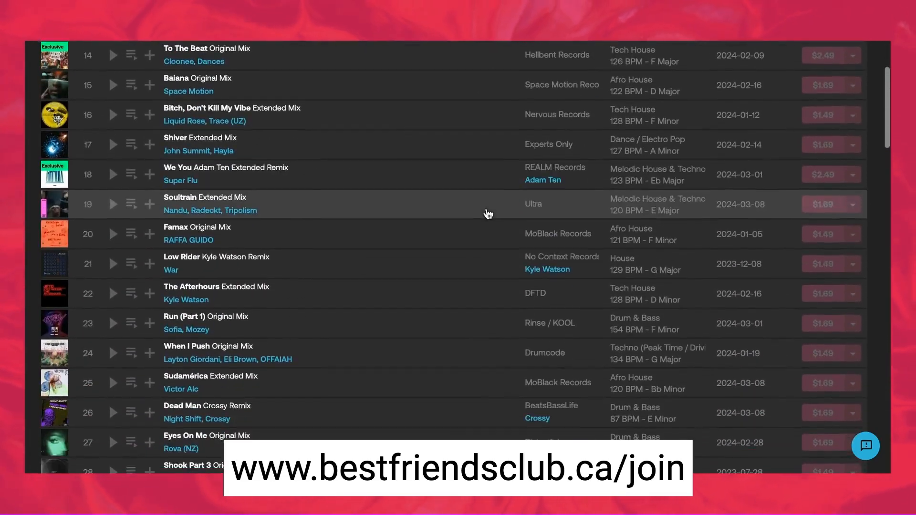
{"action": "scroll", "coordinate": [488, 214], "scroll_direction": "down", "scroll_amount": 20}
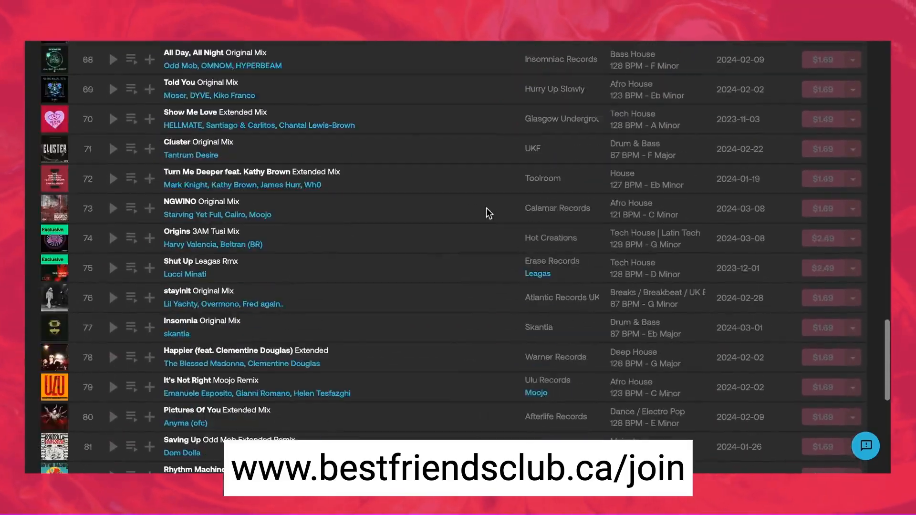
{"action": "scroll", "coordinate": [487, 214], "scroll_direction": "down", "scroll_amount": 12}
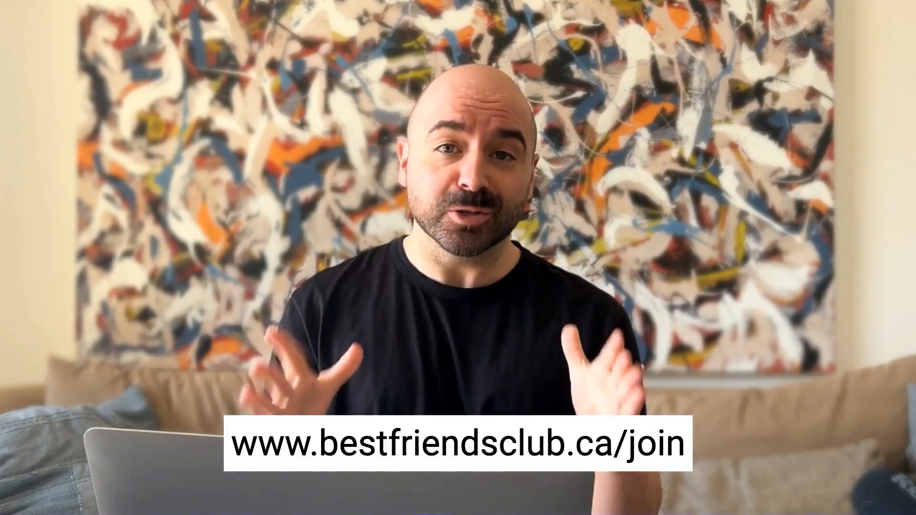